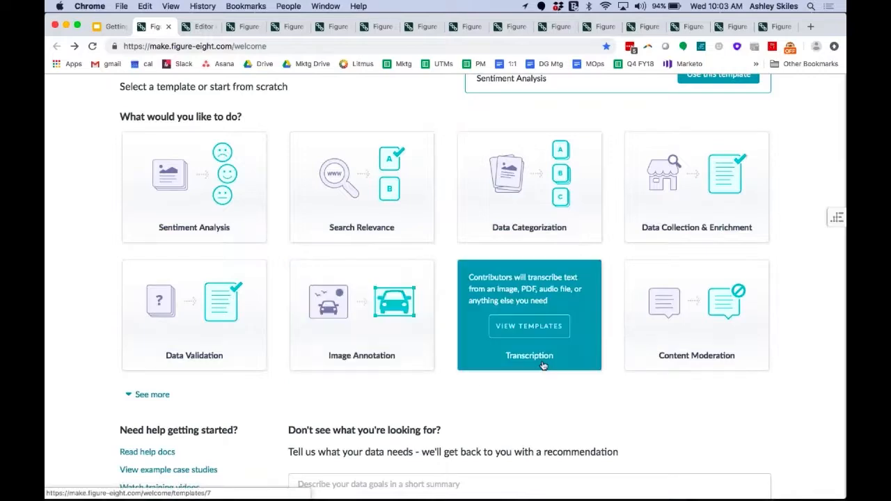
Expand the list of job templates on the Create a new job page and look over all the options.
click(165, 394)
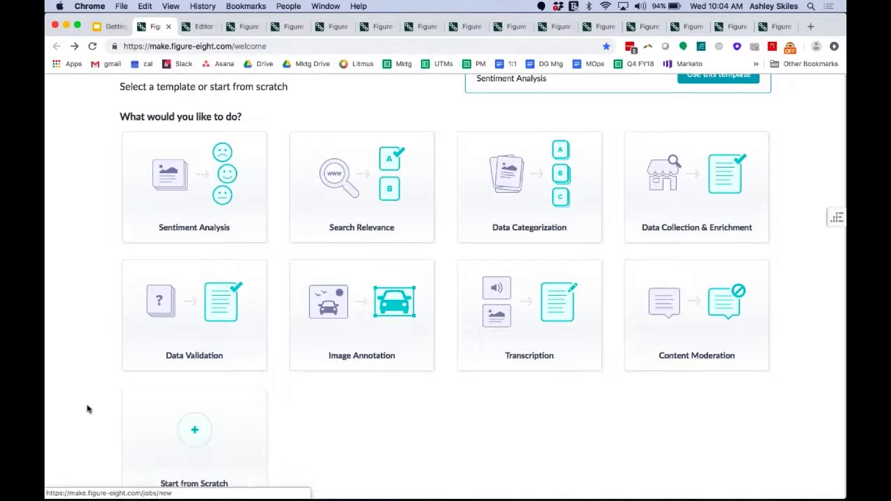
scroll(87, 409, down, 2)
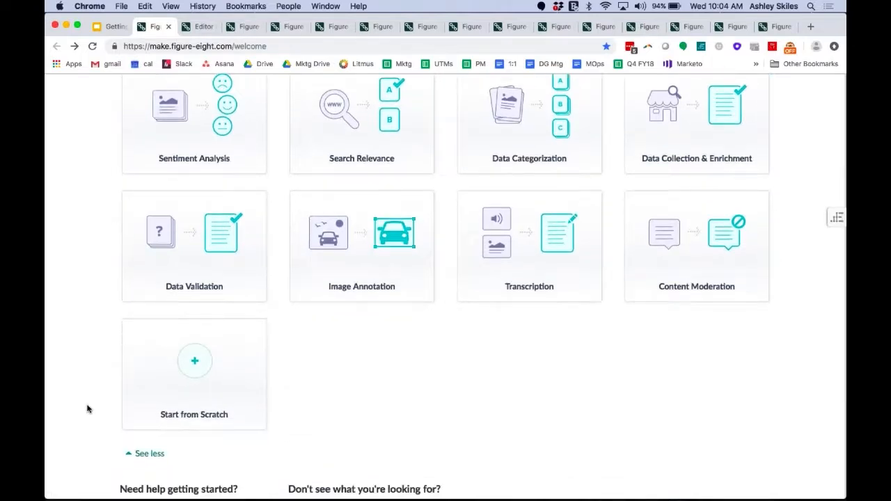
scroll(87, 408, up, 5)
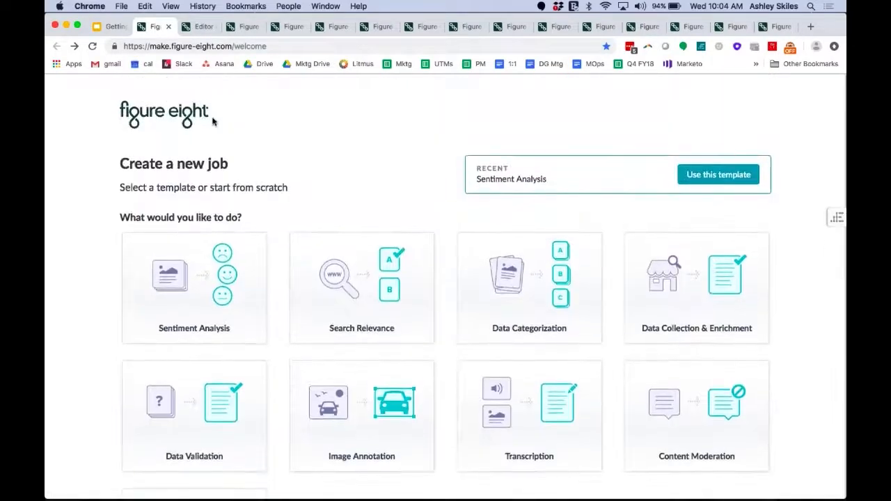
Open the preview of the soft drink tweets job and read its instructions, rules and examples down to the first tweet questions.
click(197, 29)
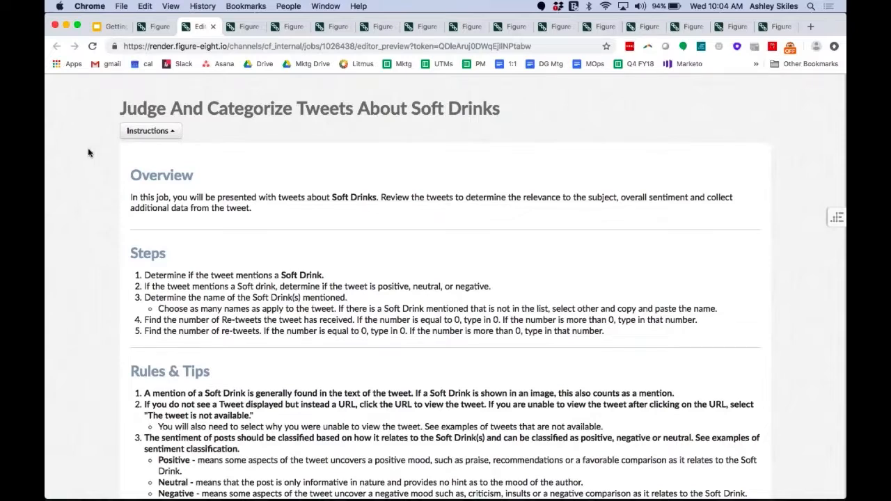
scroll(88, 152, down, 1)
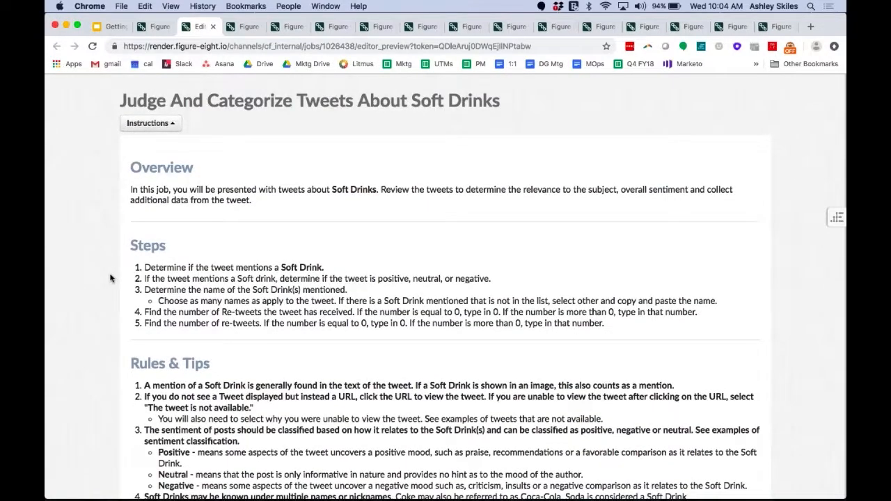
scroll(109, 275, down, 4)
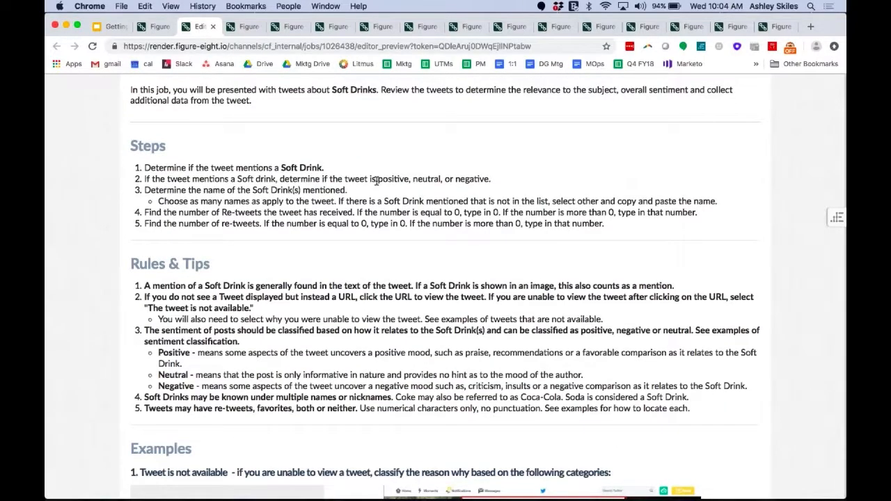
scroll(369, 263, down, 5)
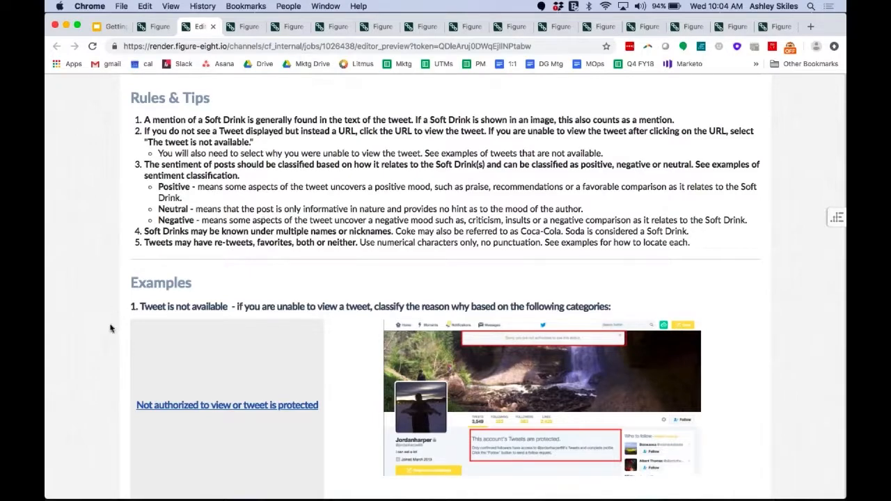
scroll(110, 328, down, 4)
scroll(110, 328, down, 8)
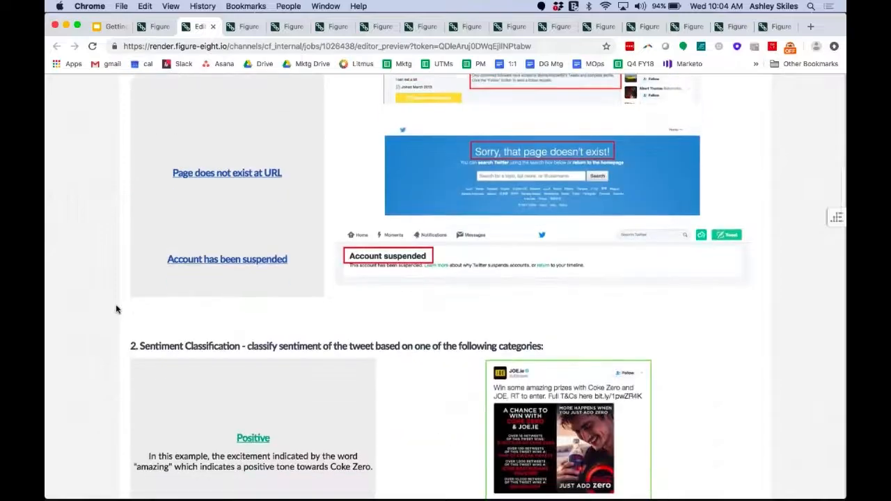
scroll(117, 309, down, 16)
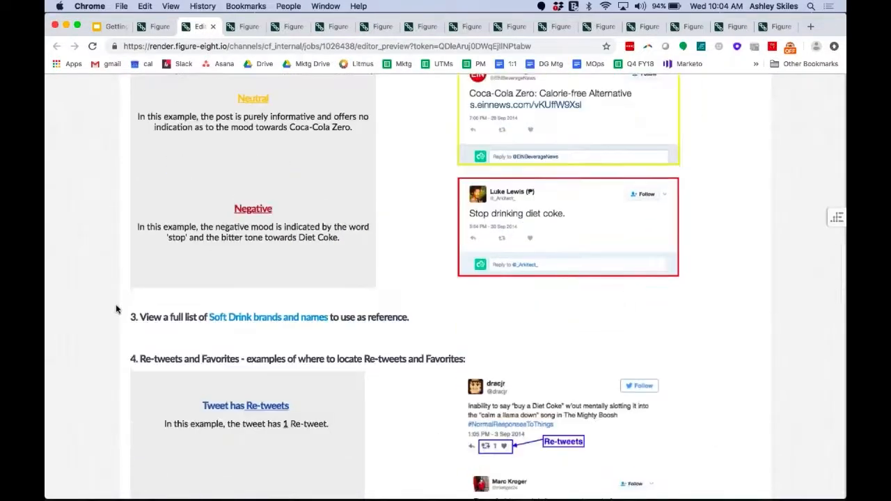
scroll(117, 309, down, 17)
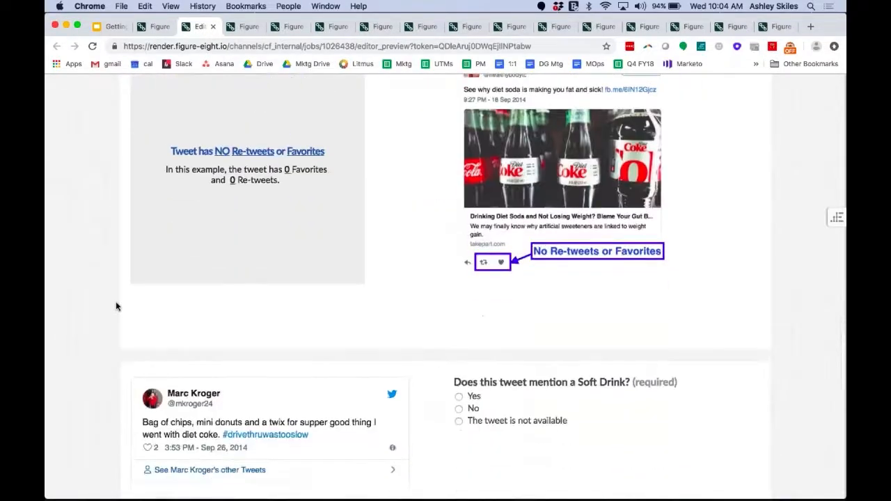
scroll(116, 306, down, 9)
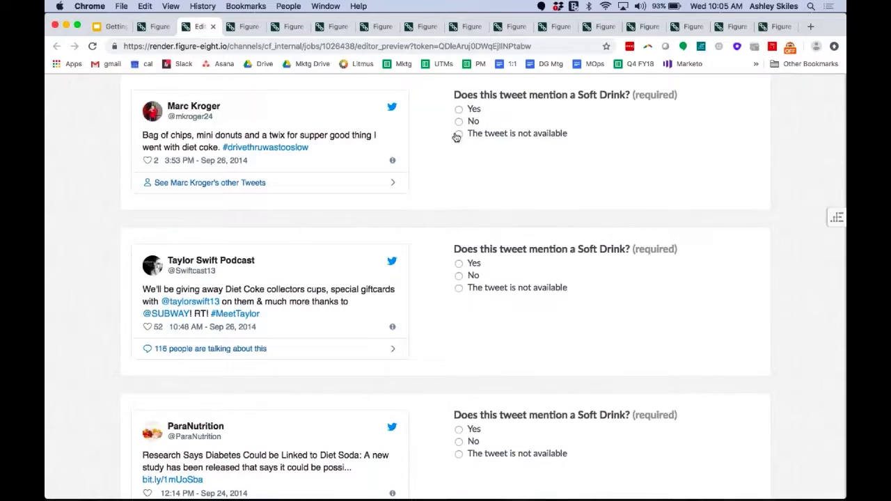
Answer Yes to whether the first tweet mentions a soft drink and examine the follow-up questions.
click(458, 110)
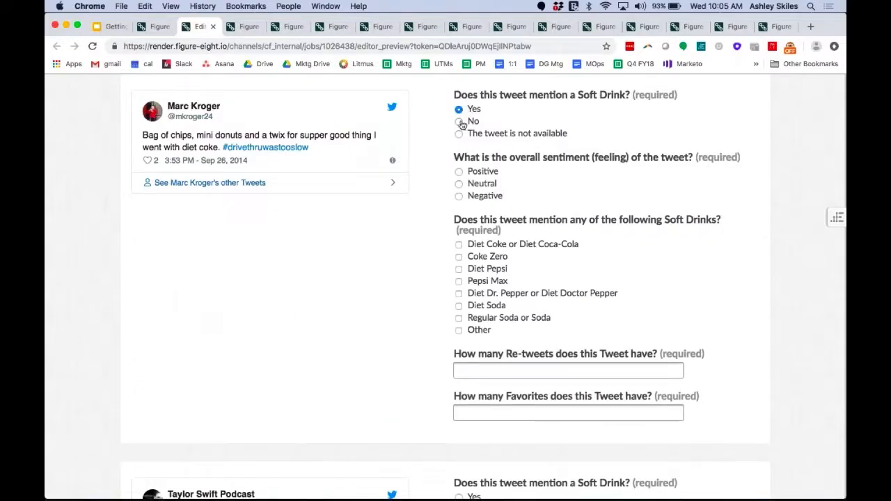
scroll(418, 379, up, 4)
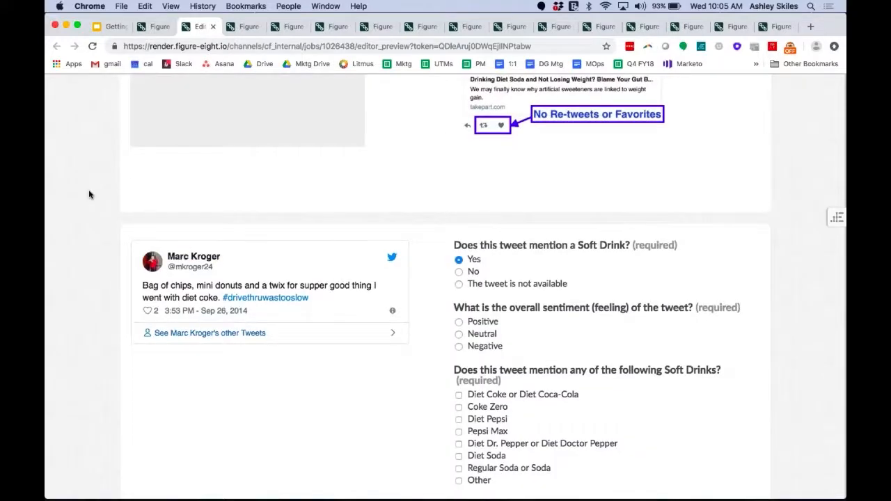
scroll(89, 194, up, 20)
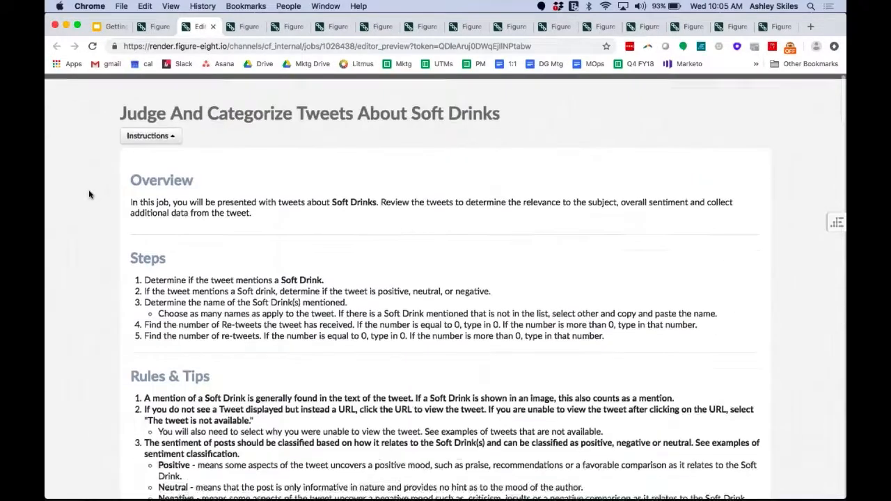
Examine the job's Add More Data page and the list of uploaded data rows.
key(ctrl+Tab)
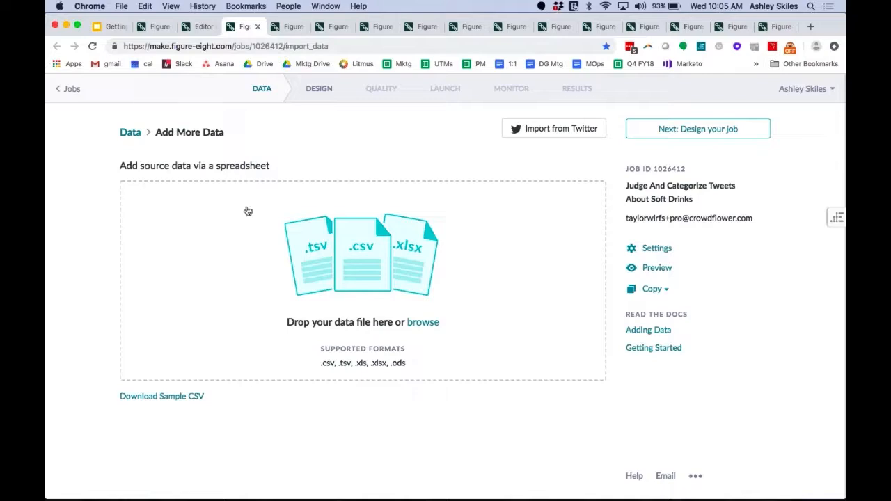
click(289, 27)
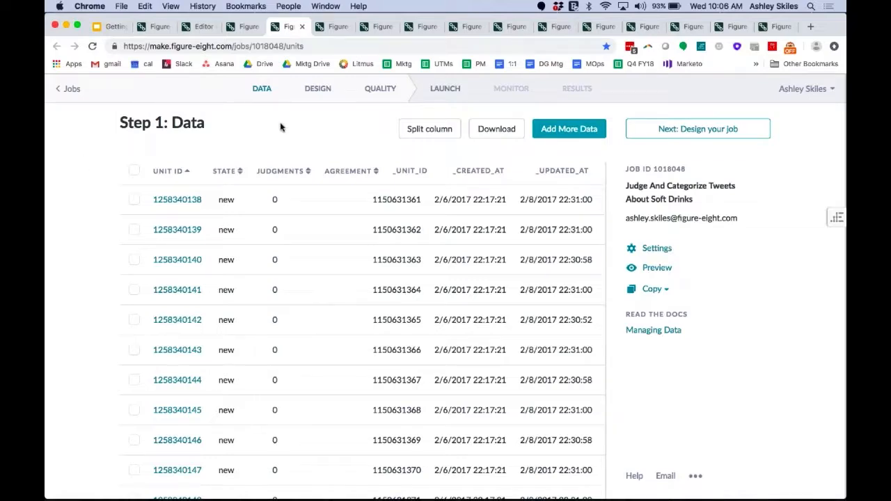
Open the job's design page and review its title, data block, existing question and instructions area.
click(331, 26)
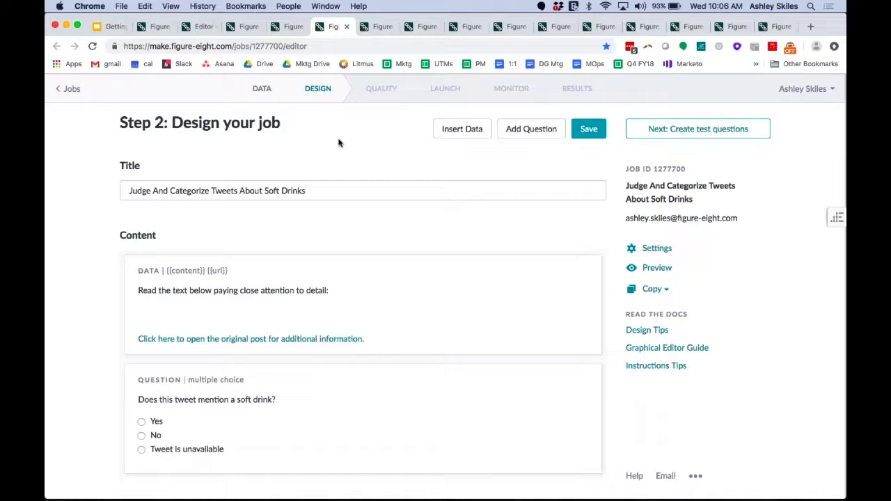
scroll(97, 251, down, 1)
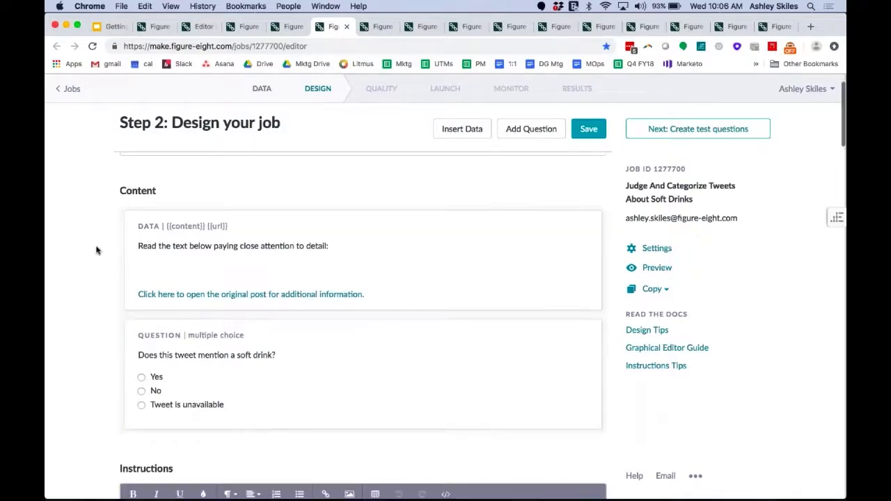
scroll(97, 250, down, 2)
scroll(75, 219, up, 2)
scroll(110, 226, down, 1)
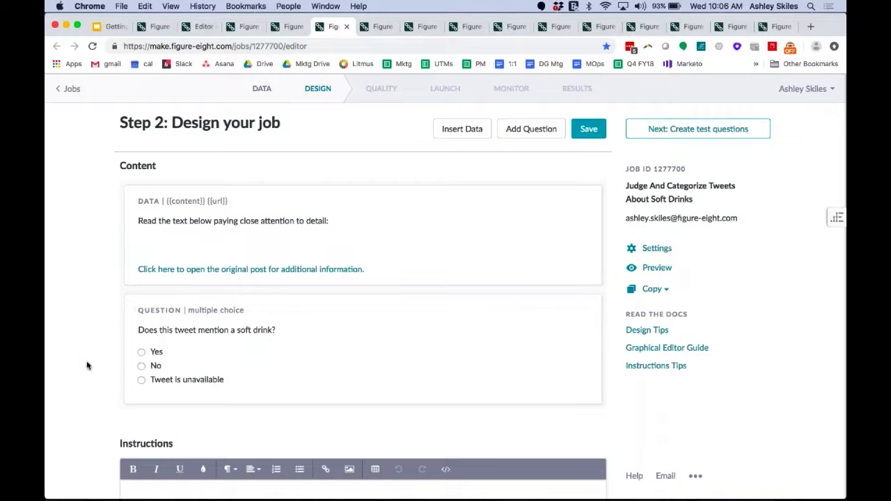
scroll(87, 365, down, 2)
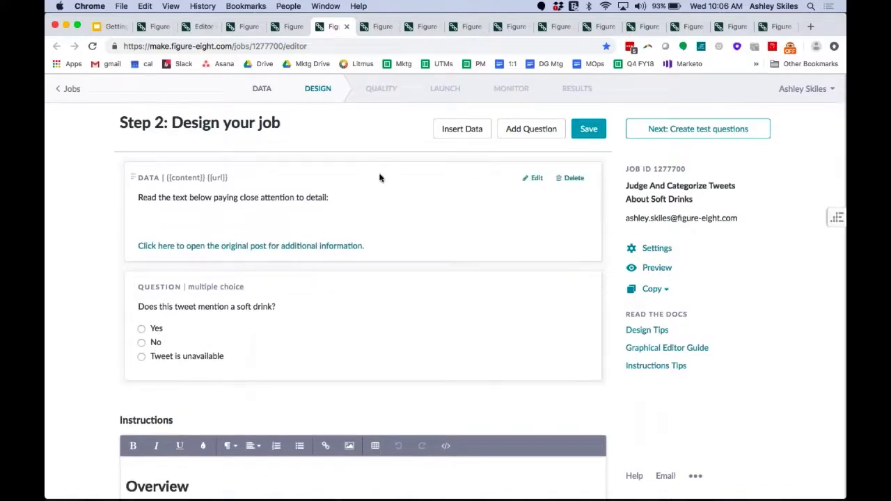
Start a new multiple choice question with the text "What is the sentiment of this tweet?".
click(516, 139)
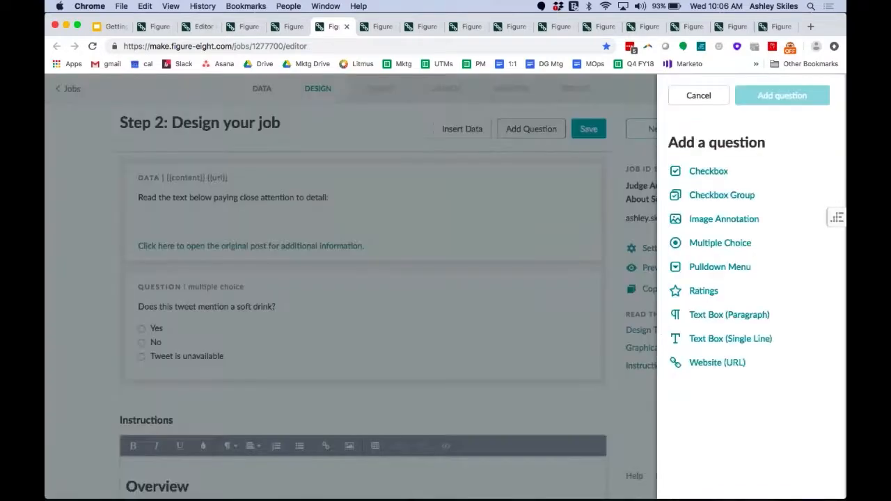
click(742, 249)
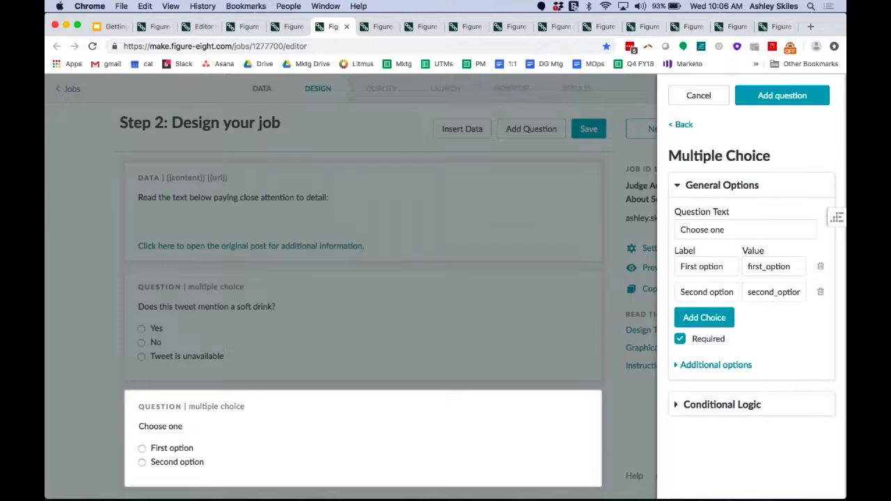
click(709, 229)
drag(734, 229, 679, 229)
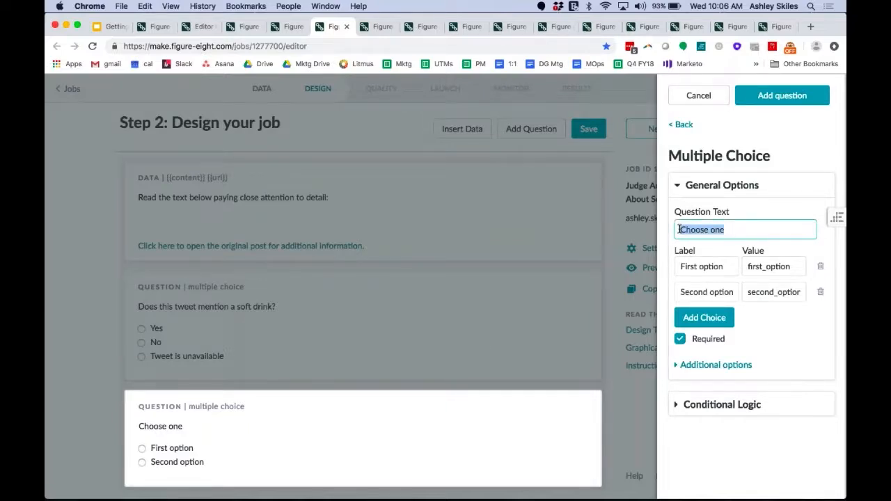
text(What is the s)
text(entiment)
text(twee)
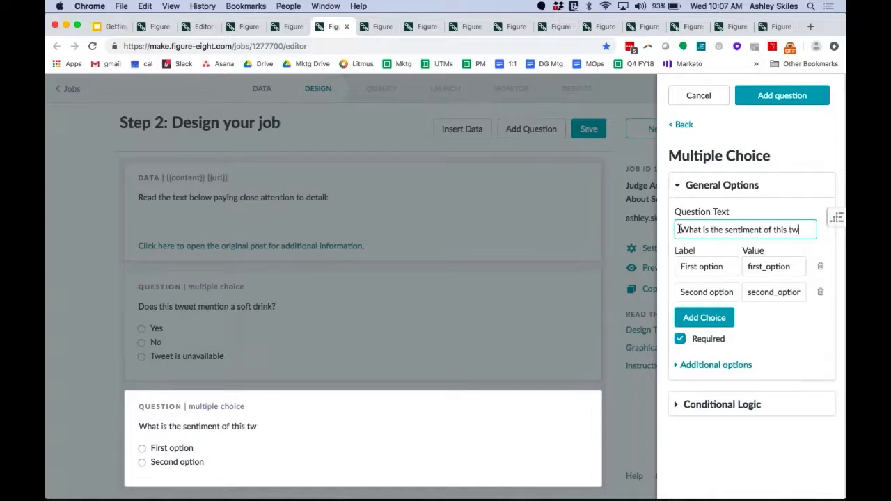
key(BackSpace)
text(et?)
Label the sentiment question's choices Positive and Neutral, and add a third choice labelled Negative.
triple_click(719, 267)
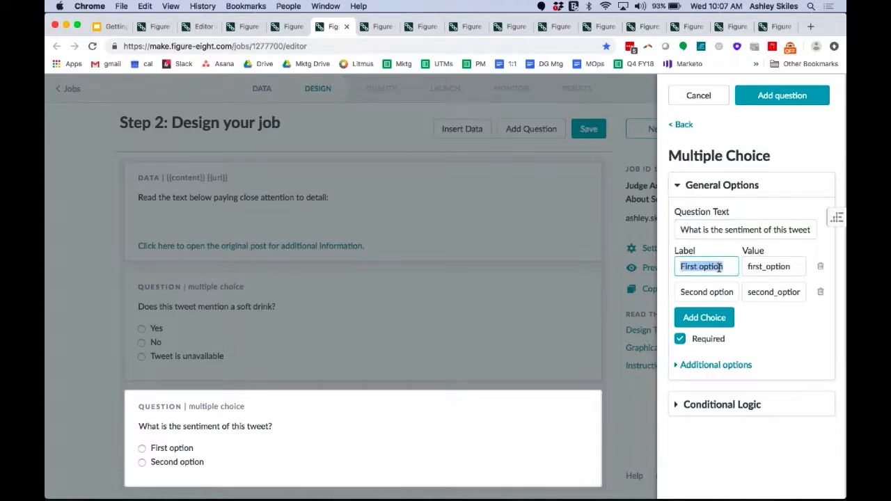
text(Posti)
key(BackSpace)
key(BackSpace)
text(itive)
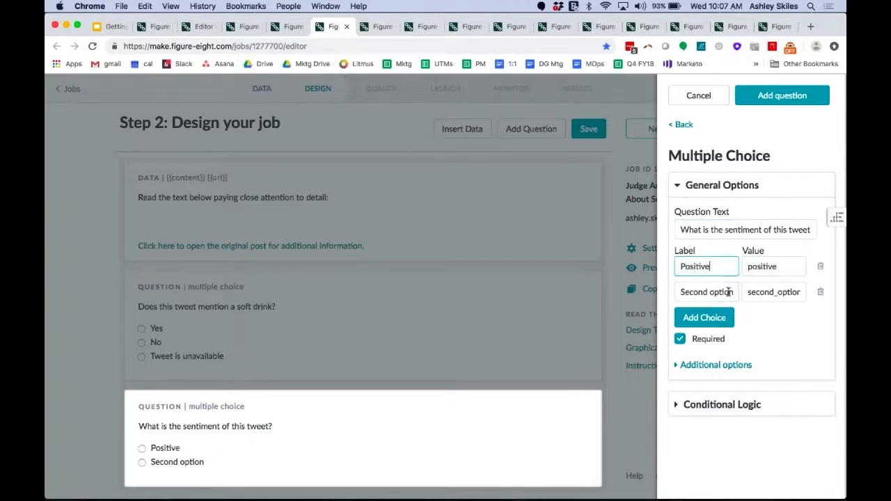
triple_click(719, 292)
text(Neutral)
click(704, 318)
click(710, 315)
text(Negative)
Set the choice values to 3 for Positive, 2 for Neutral and 1 for Negative.
double_click(760, 267)
text(3)
double_click(766, 292)
text(2)
double_click(770, 318)
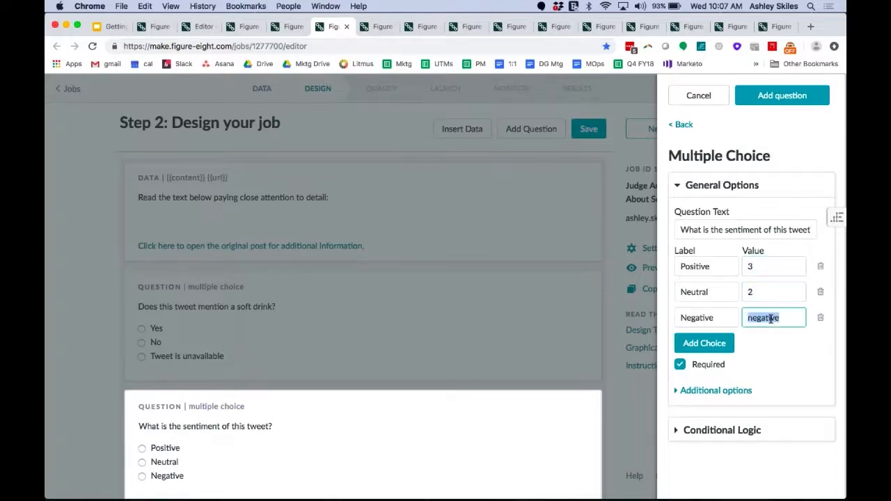
text(1)
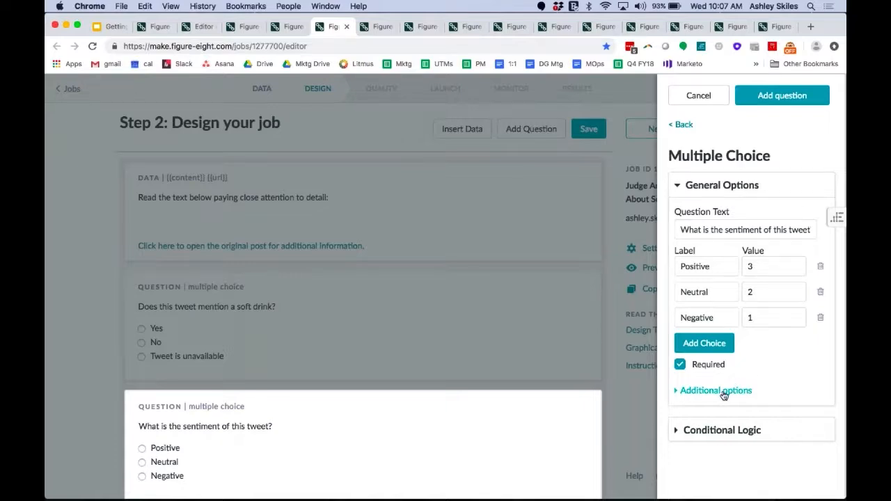
Make the sentiment question display only when does_this_tweet_mention_a_soft_drink is Yes, and add it to the job.
click(718, 427)
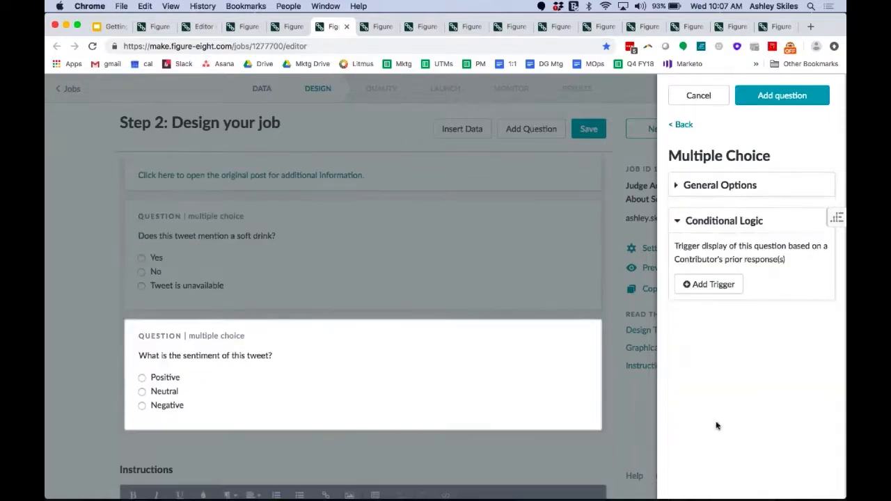
click(710, 285)
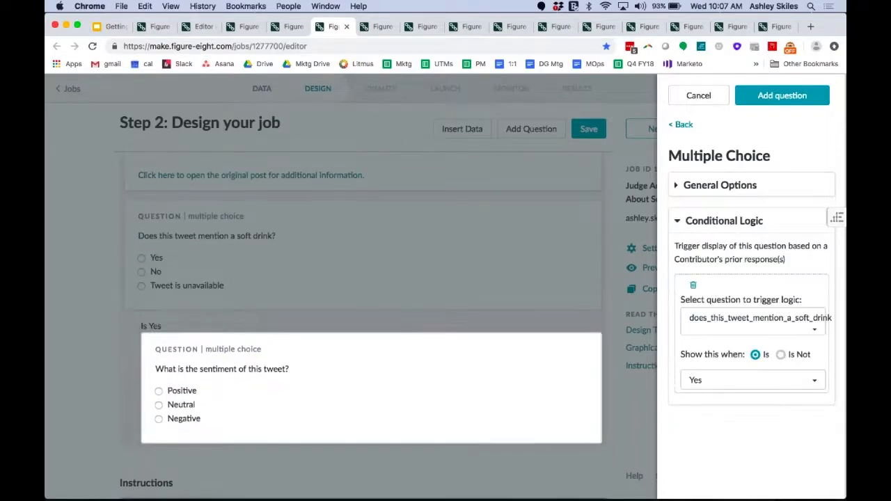
click(734, 321)
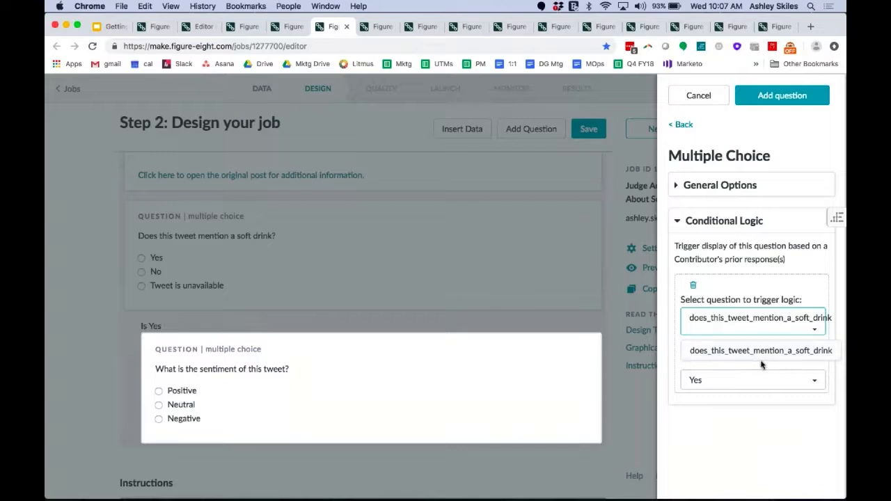
click(763, 399)
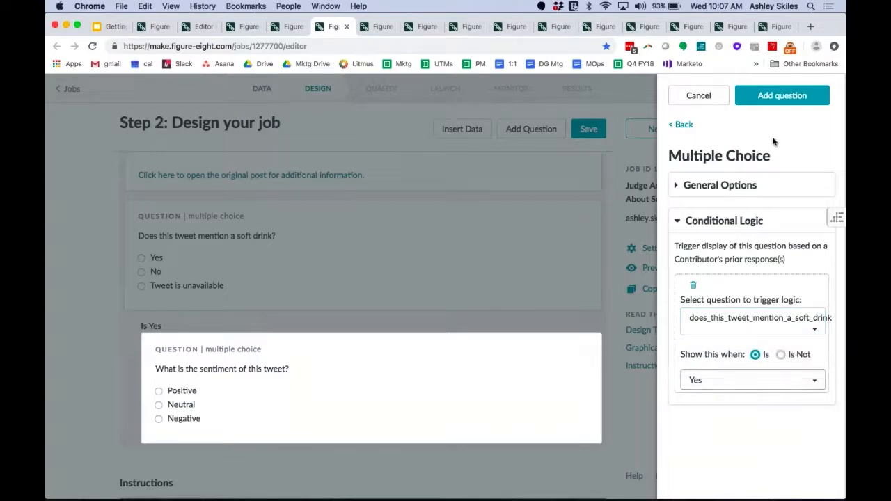
click(771, 95)
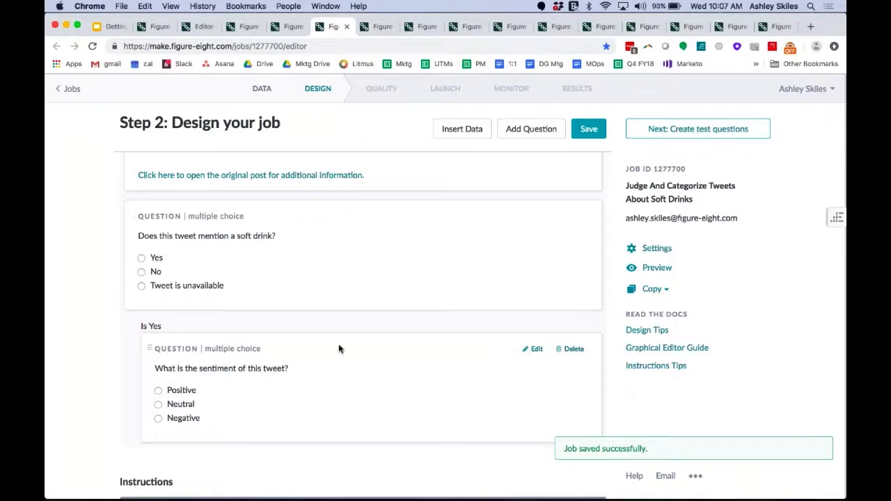
Review the nested sentiment question in the job content and the Instructions section below it.
drag(340, 347, 299, 342)
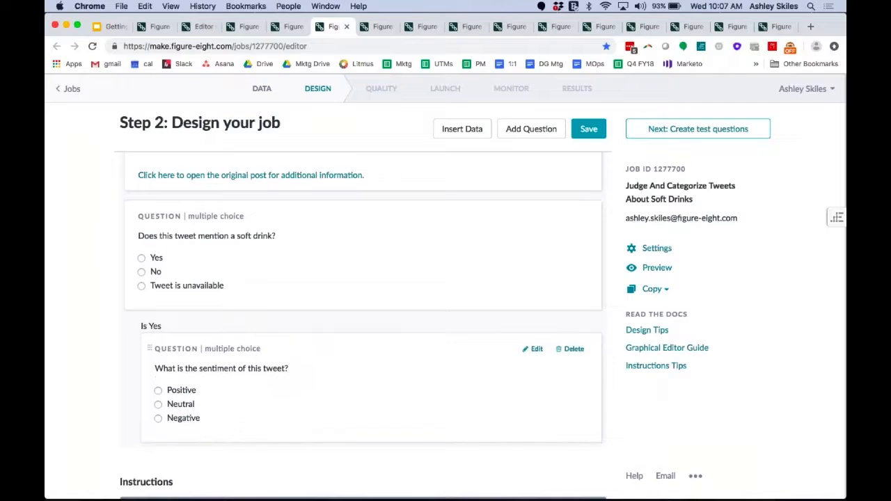
scroll(317, 342, up, 2)
scroll(317, 342, down, 3)
scroll(317, 342, up, 2)
scroll(318, 341, down, 4)
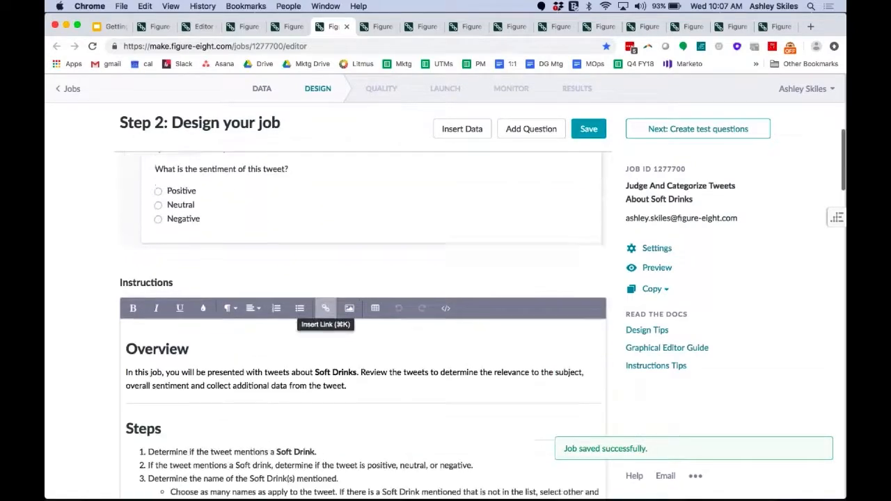
Review the job's instructions through the Overview, Steps, Rules & Tips and Examples sections.
scroll(320, 262, down, 1)
scroll(268, 280, down, 2)
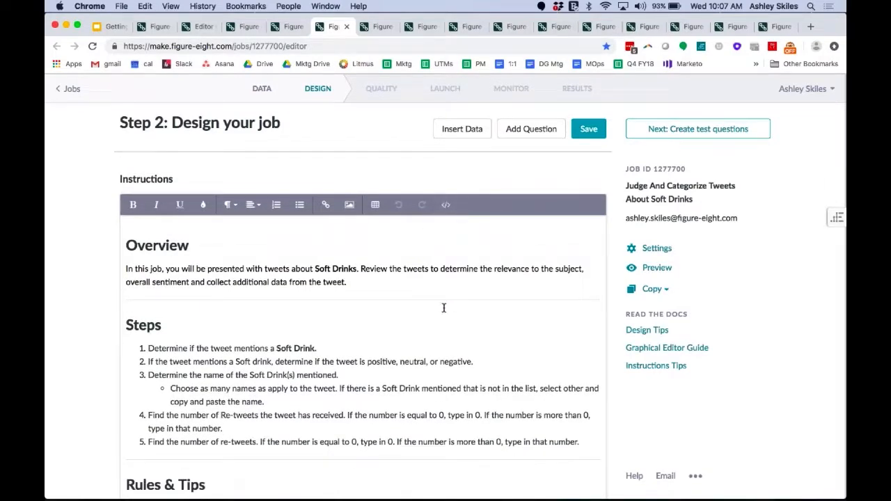
scroll(443, 308, down, 10)
scroll(443, 309, down, 15)
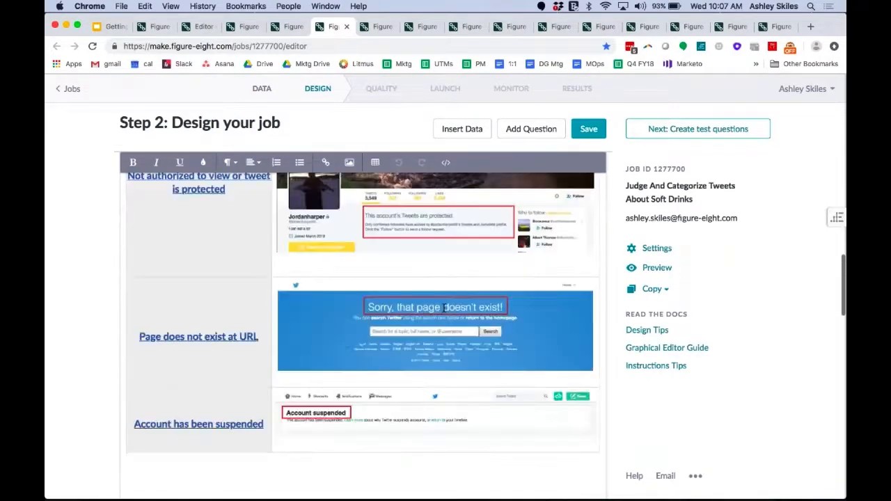
scroll(79, 368, up, 15)
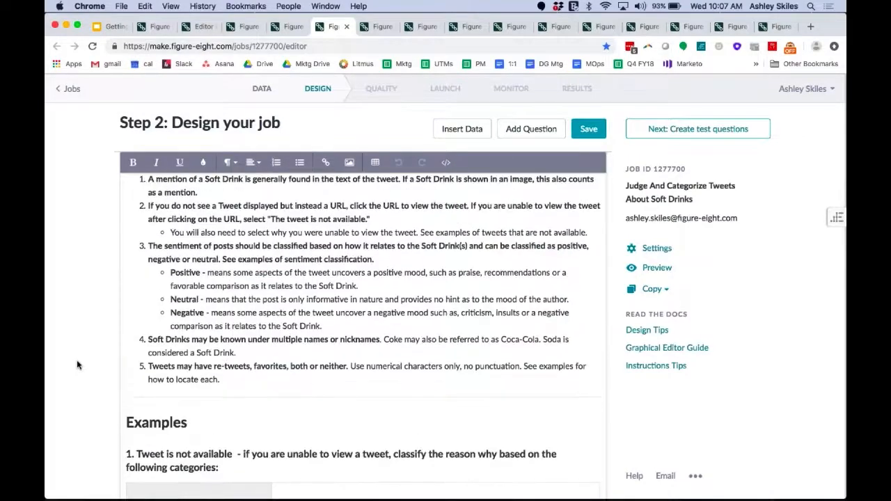
scroll(78, 365, down, 2)
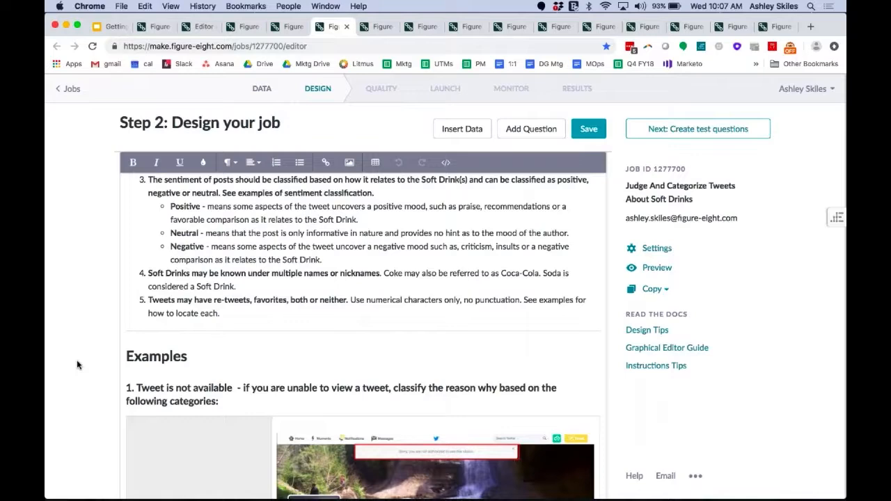
scroll(77, 365, down, 20)
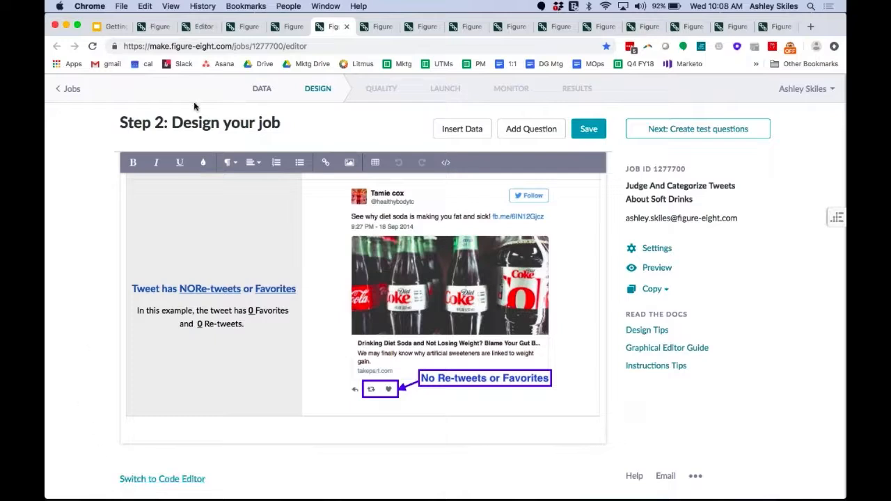
Open the design page of the finished soft drinks job and examine its CML code and instructions.
click(371, 26)
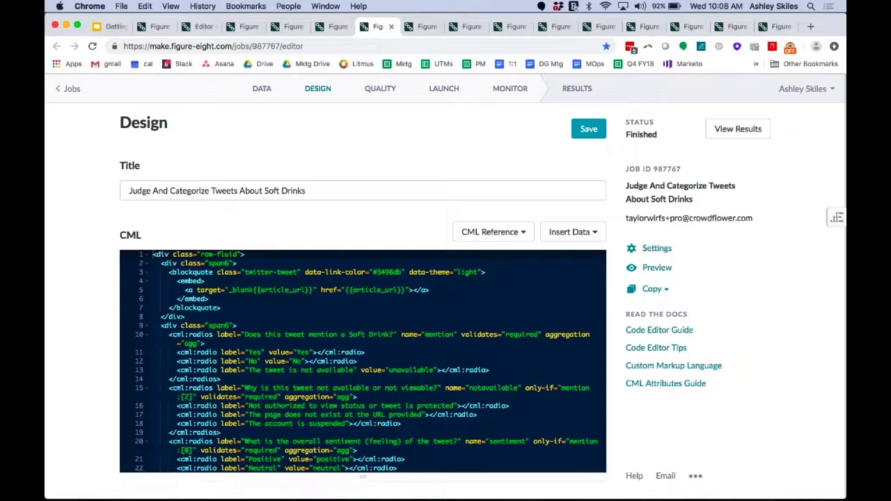
scroll(362, 361, down, 2)
scroll(363, 362, up, 2)
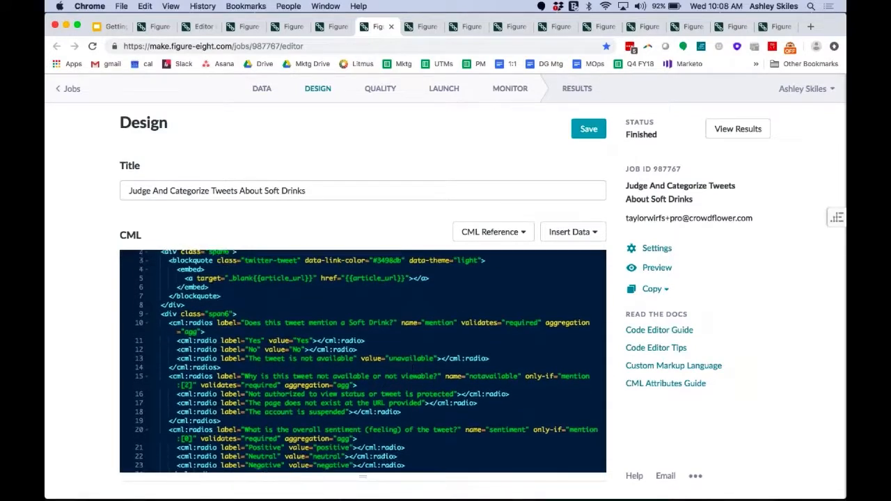
scroll(96, 380, down, 8)
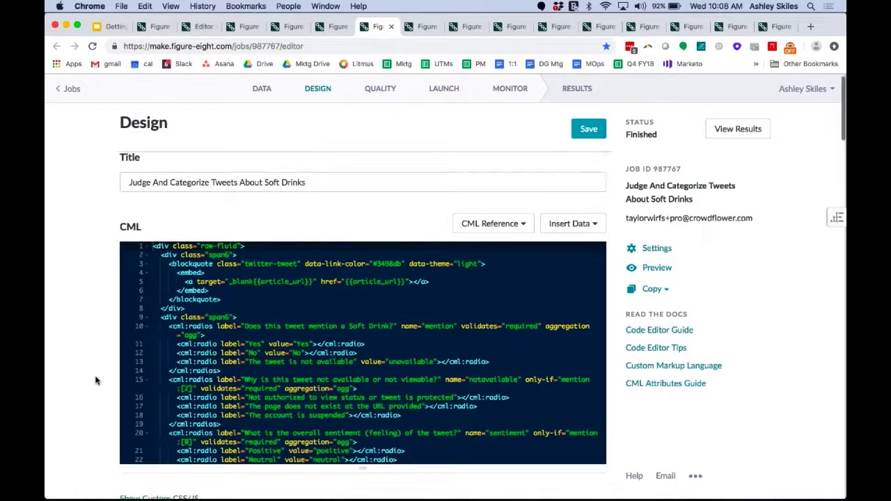
scroll(95, 379, down, 3)
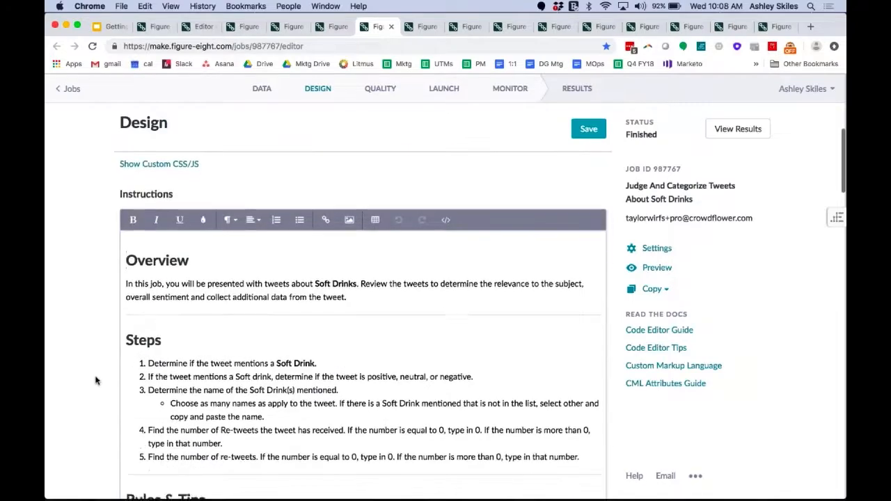
scroll(94, 379, up, 3)
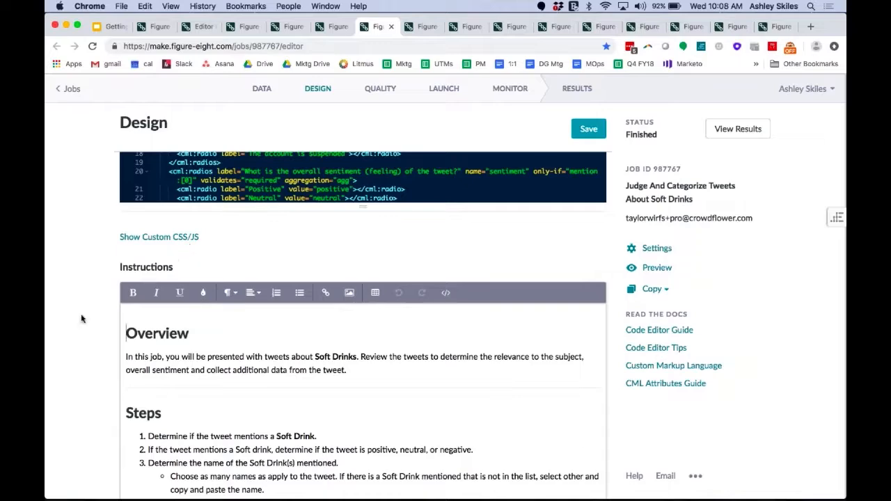
scroll(89, 379, down, 15)
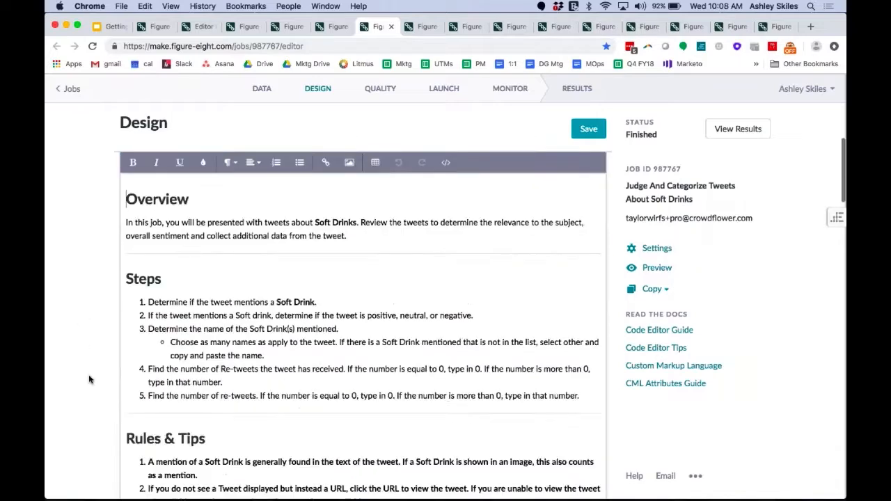
scroll(89, 379, up, 15)
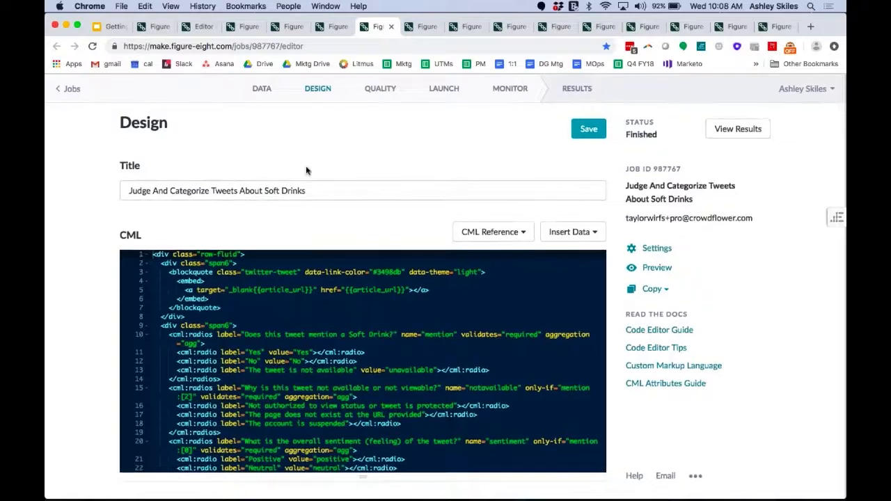
View the Ensure quality page, and examine the NPR Health News tweet's test question with its answer and reason.
click(422, 27)
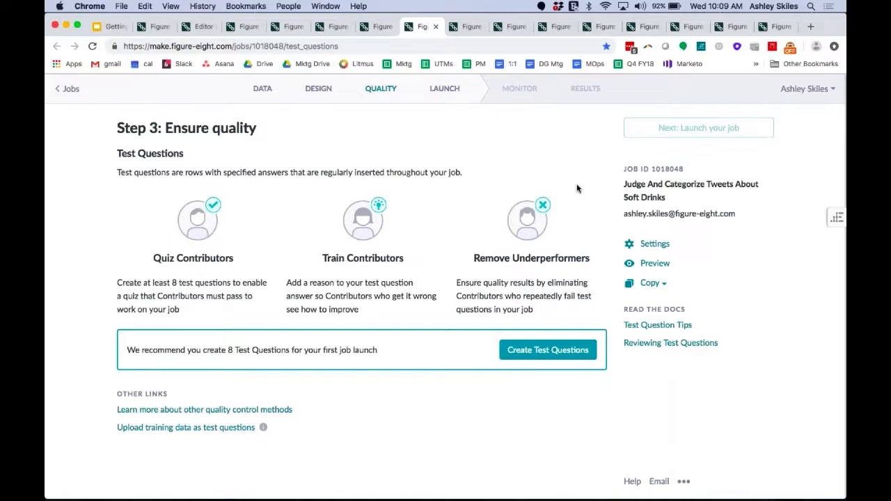
click(460, 28)
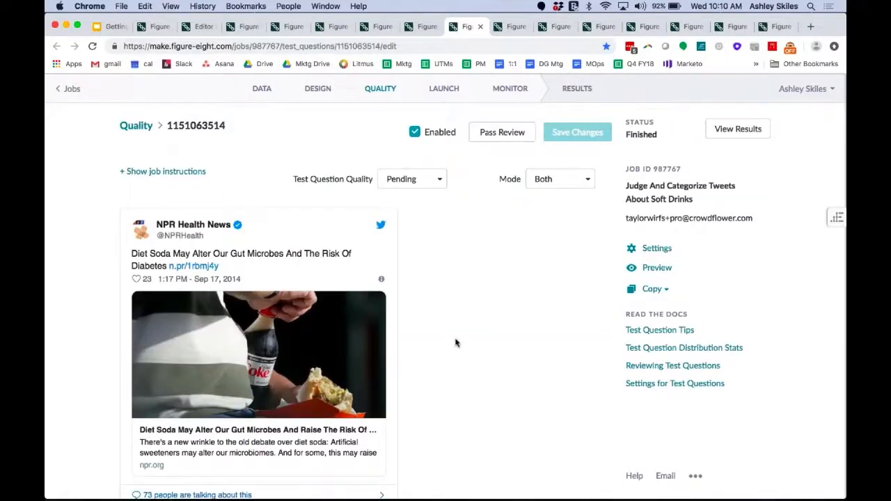
scroll(456, 343, down, 1)
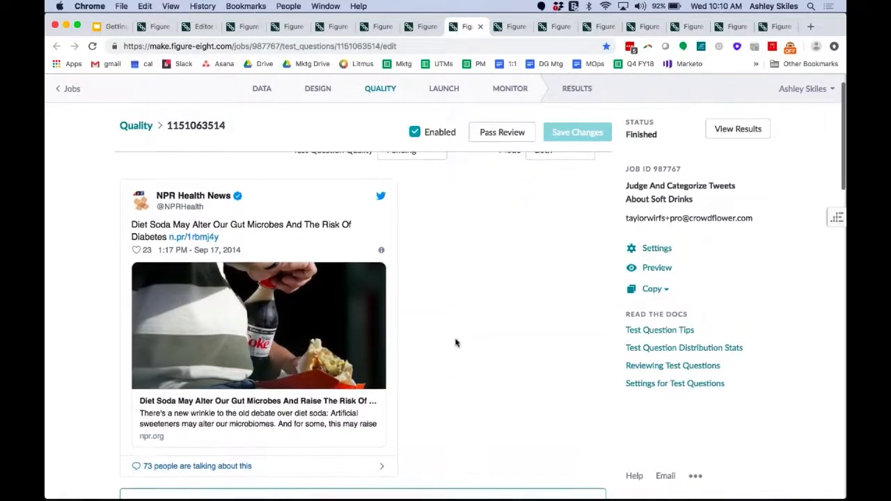
scroll(455, 343, down, 1)
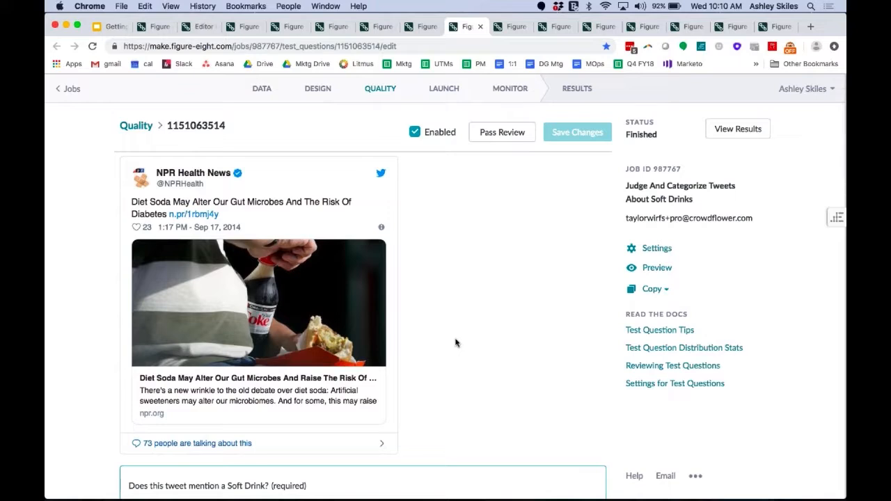
scroll(456, 343, down, 3)
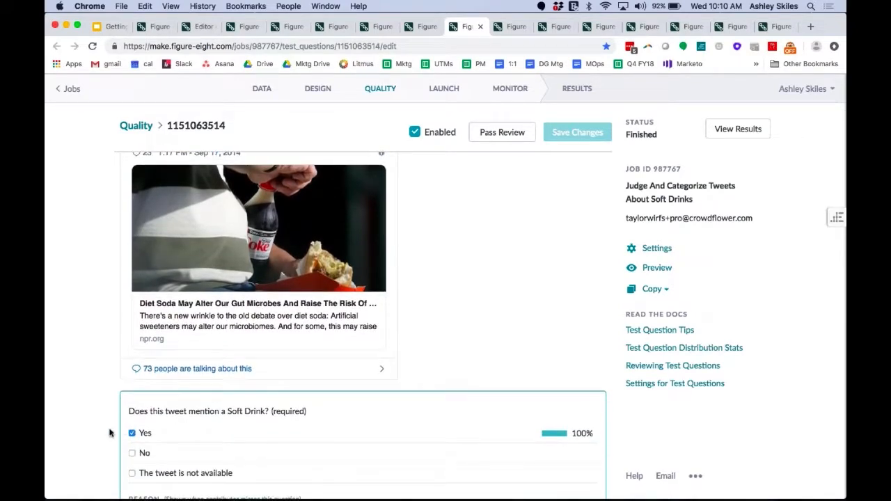
scroll(109, 433, down, 2)
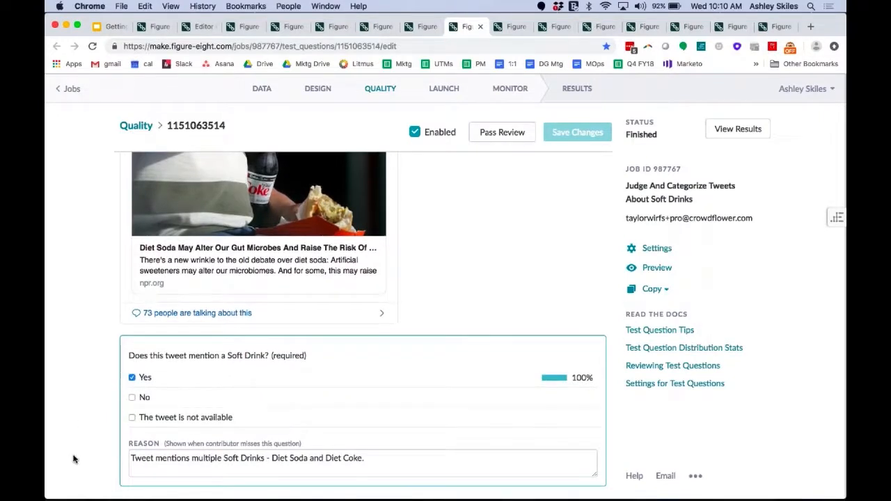
scroll(74, 459, down, 2)
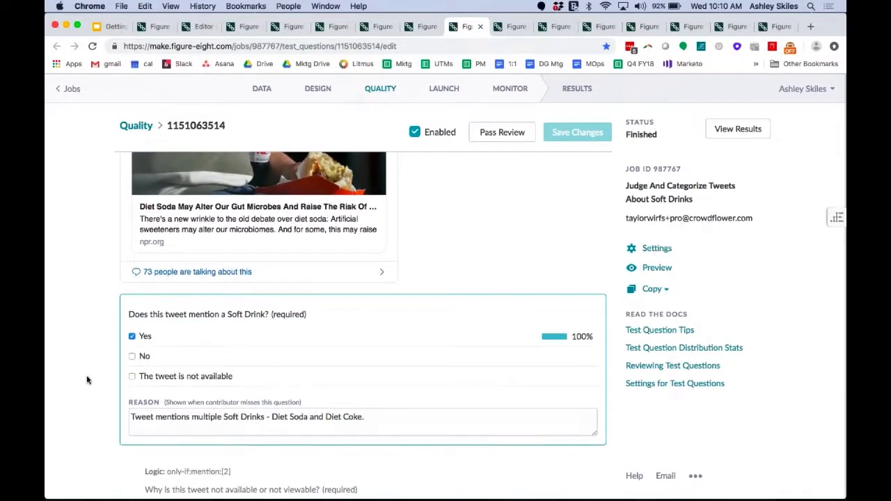
scroll(86, 379, up, 1)
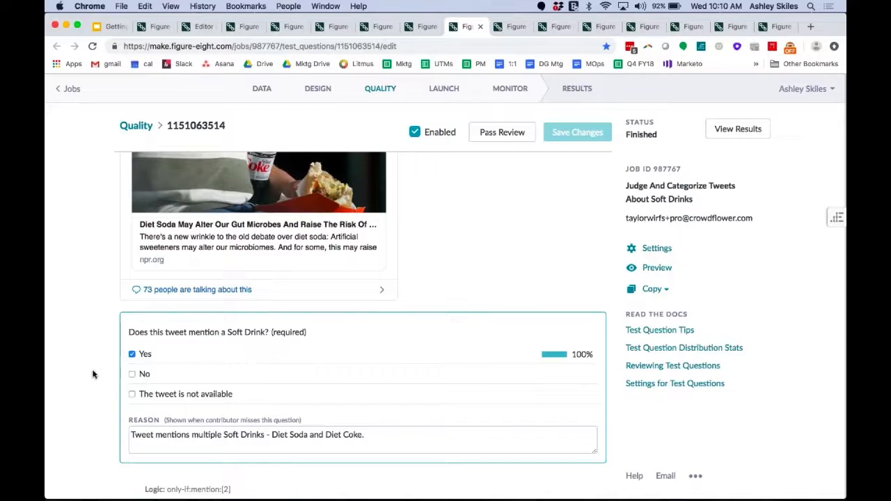
Revisit the Ensure quality page, and examine the contributor levels in the finished job's contributor settings.
click(511, 27)
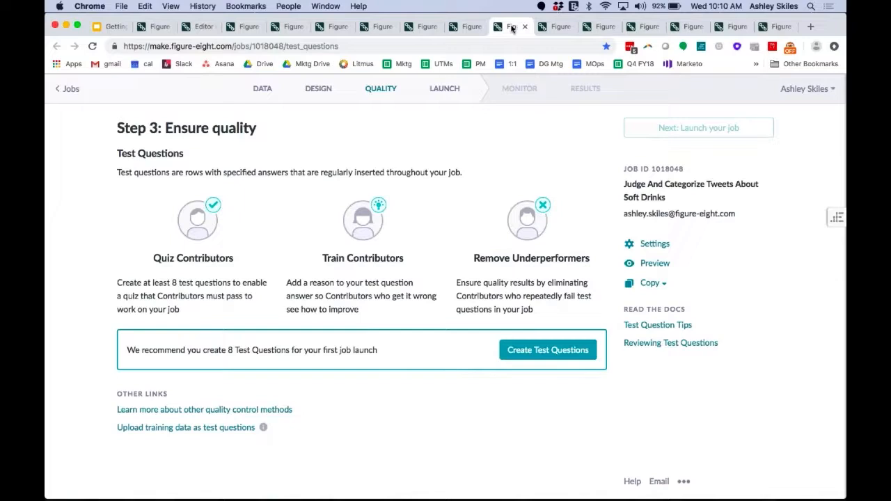
click(545, 28)
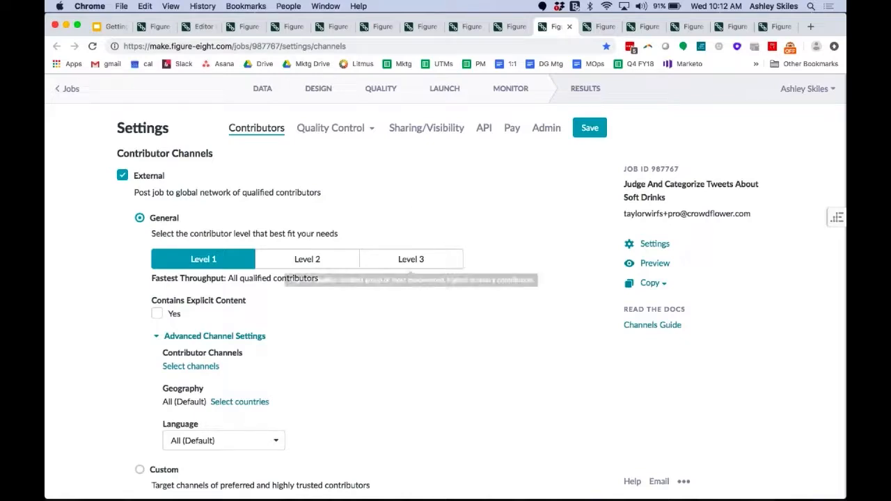
scroll(447, 295, down, 2)
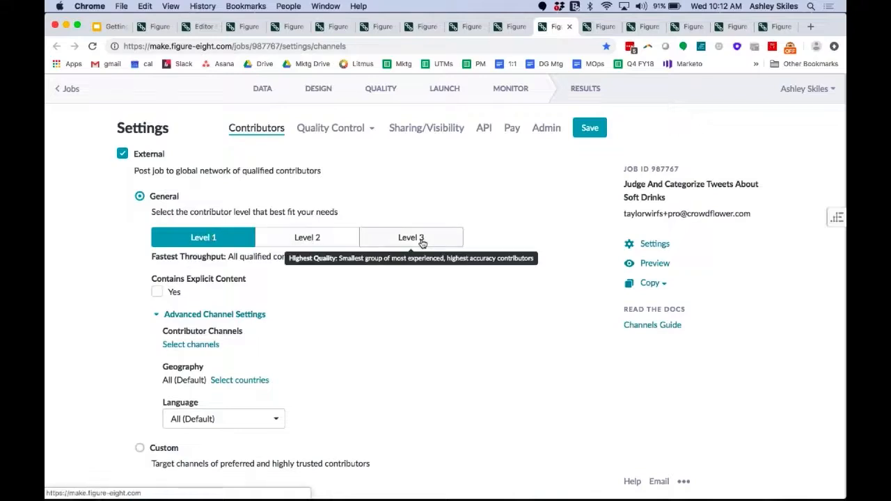
Look up France as a country to target in the geography settings, and cancel the country selection.
scroll(256, 372, down, 1)
click(255, 371)
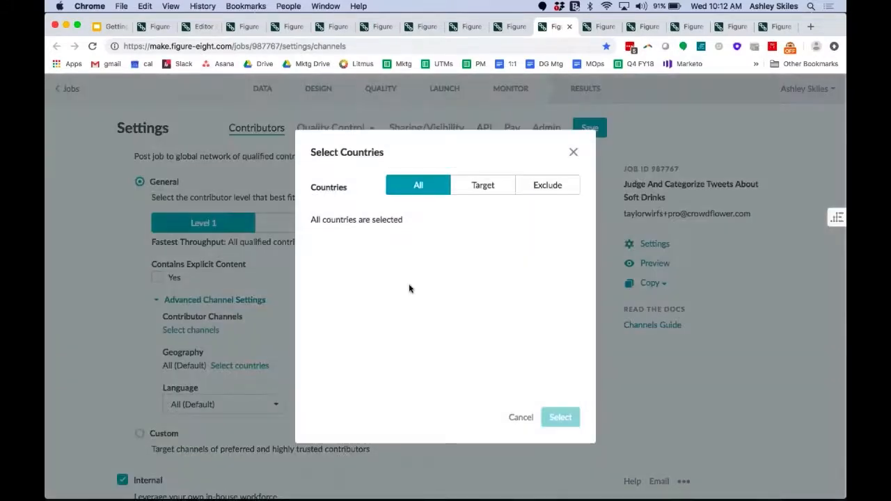
click(483, 185)
click(395, 239)
text(france)
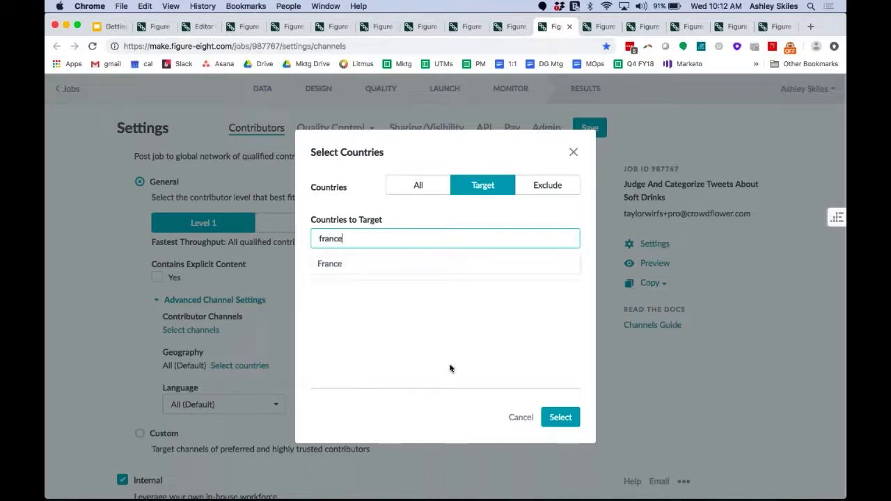
click(514, 418)
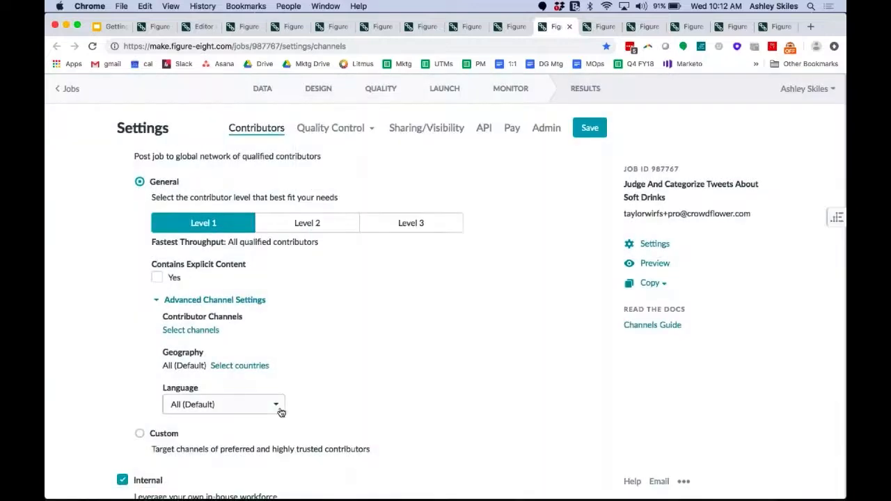
Look through the contributor language options and close the list without choosing one.
click(278, 410)
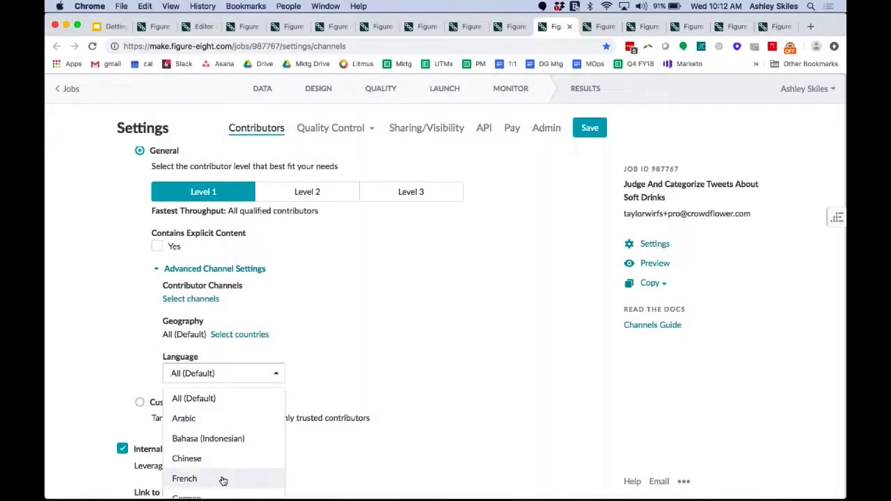
click(344, 372)
scroll(344, 372, up, 3)
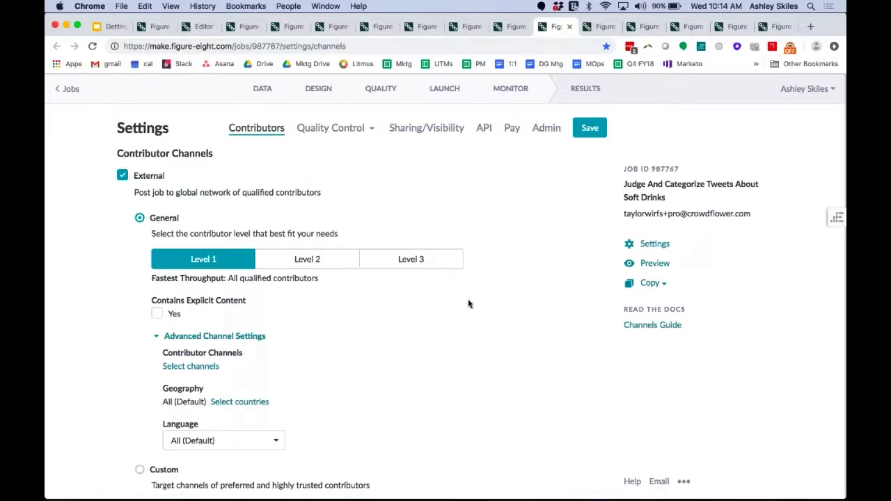
Open the Launch a test run page and examine the rows to order and price per judgment settings.
click(598, 28)
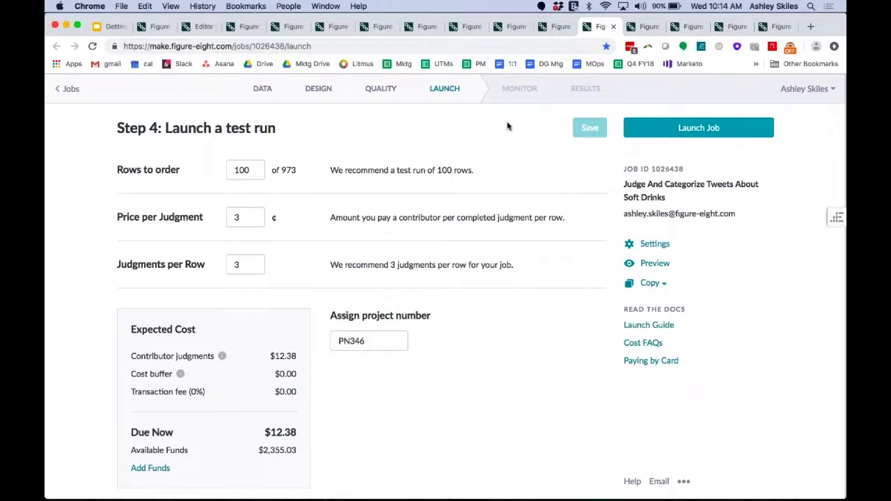
drag(234, 170, 255, 171)
click(269, 193)
Open the finished job's Monitor dashboard and examine its metrics, Judgments By Hour chart, test question breakdown and contributor satisfaction.
key(ctrl+Tab)
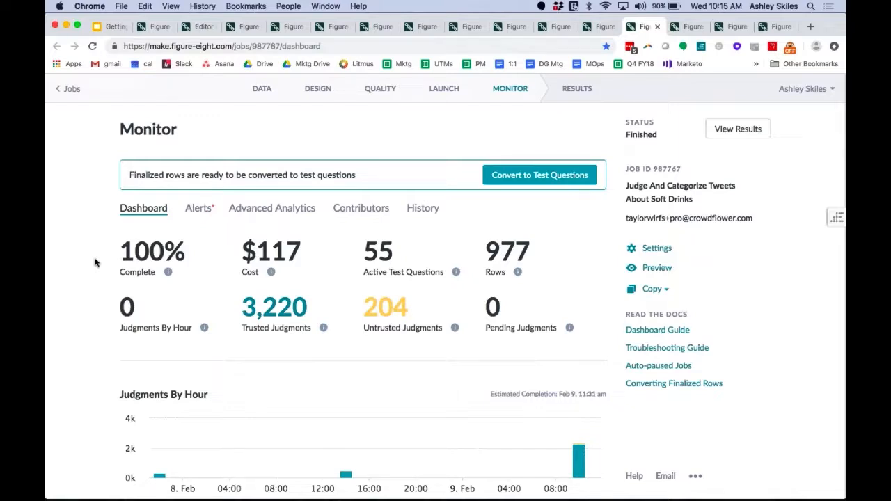
mouse_move(185, 252)
mouse_move(570, 259)
scroll(96, 418, down, 1)
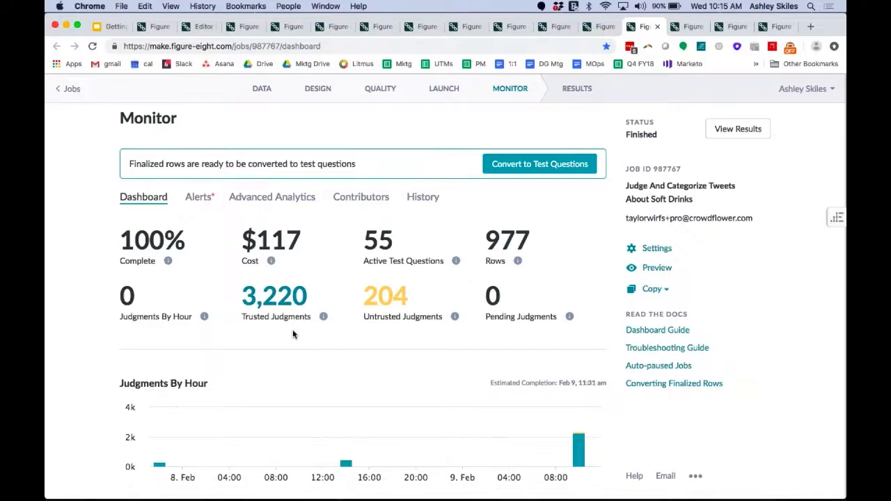
scroll(296, 333, down, 3)
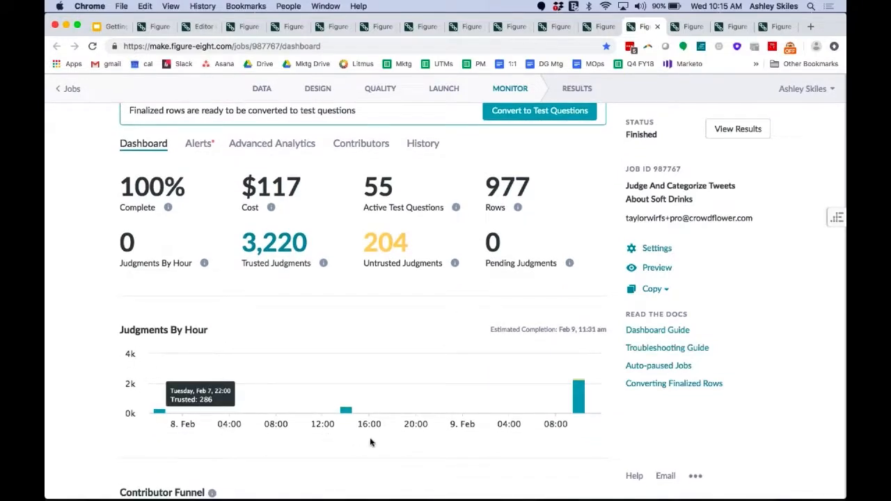
scroll(426, 444, down, 1)
scroll(426, 444, down, 1)
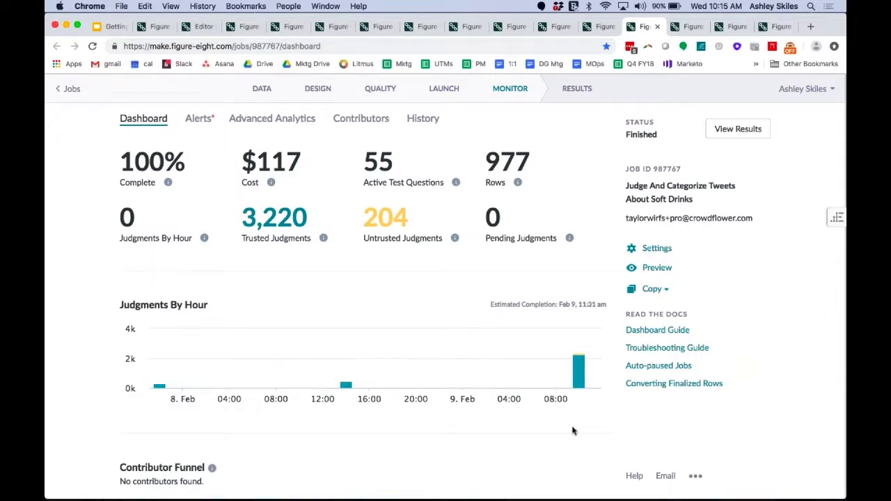
scroll(573, 428, down, 5)
scroll(573, 429, down, 2)
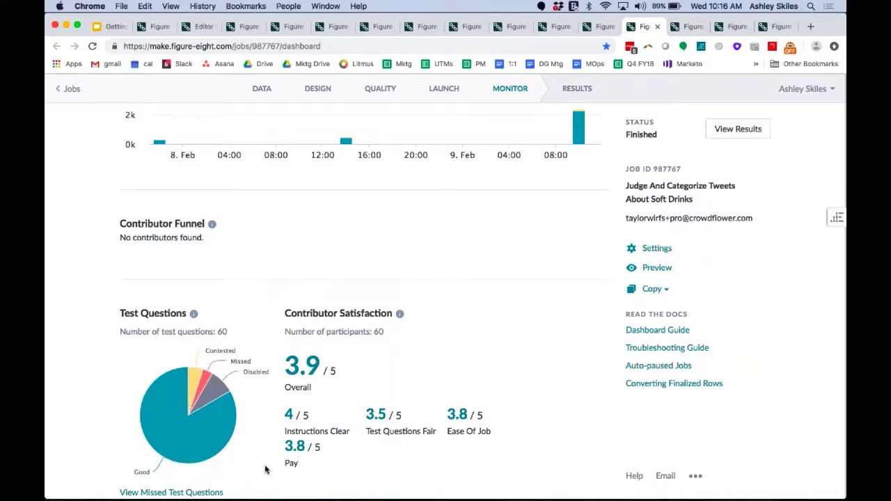
mouse_move(228, 447)
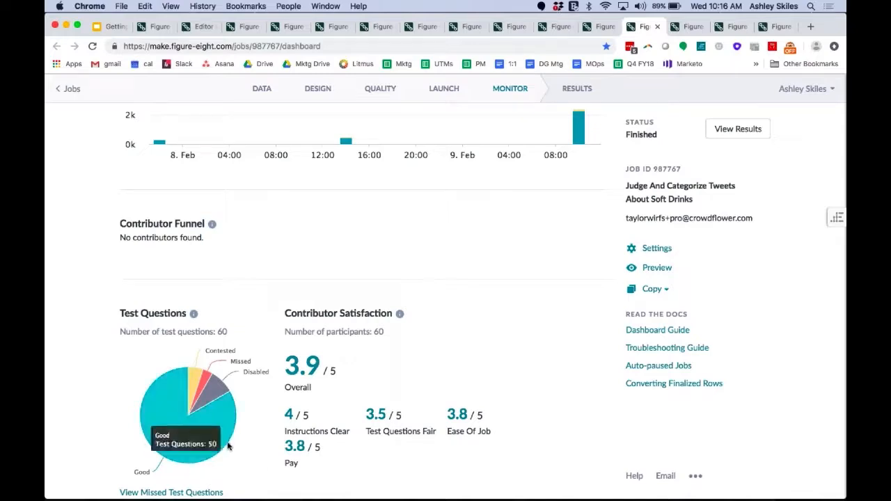
Review the job's test questions sorted by percent missed, and examine the answer distribution and reason of one soft drink mention question.
mouse_move(220, 388)
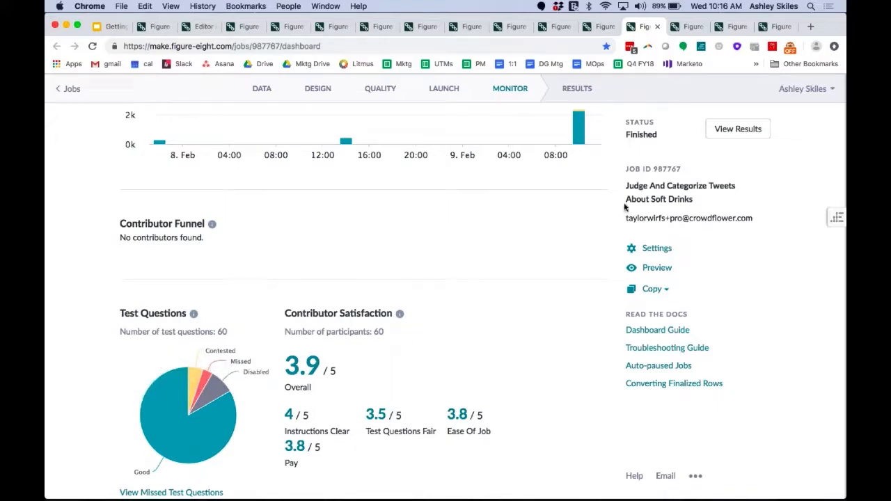
click(685, 27)
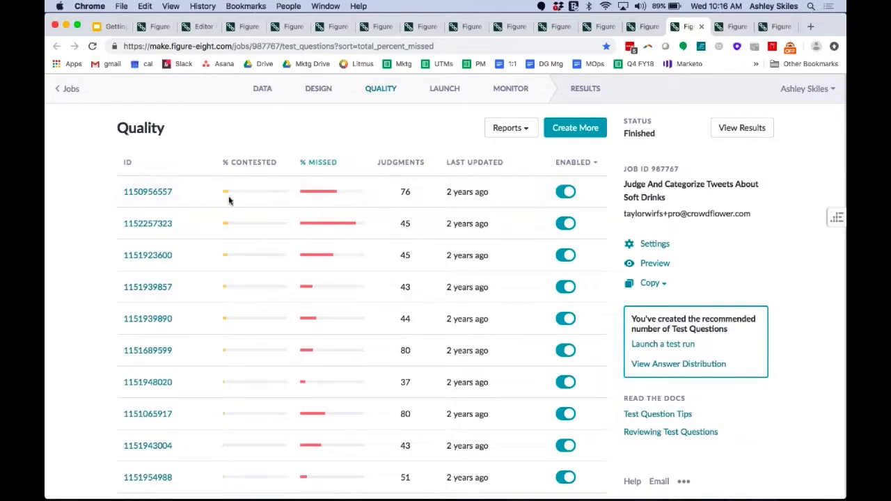
click(732, 27)
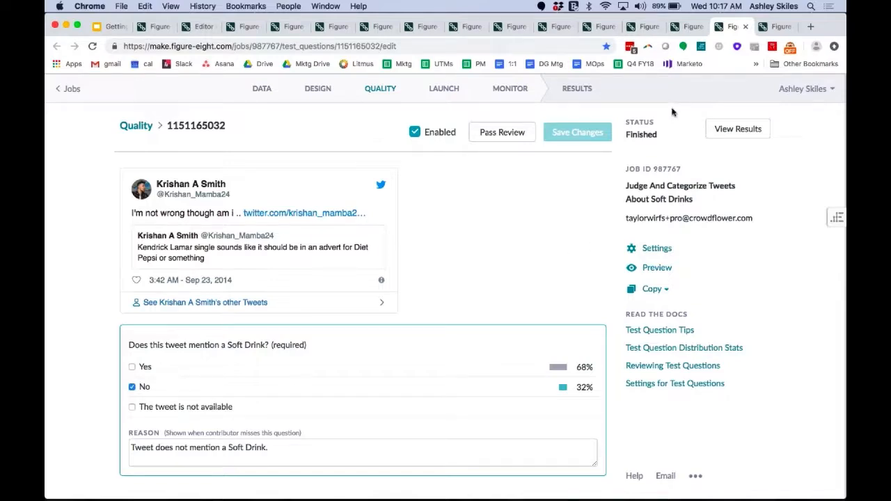
Return to the finished job's Monitor dashboard and review its completion, cost and judgment metrics.
click(645, 32)
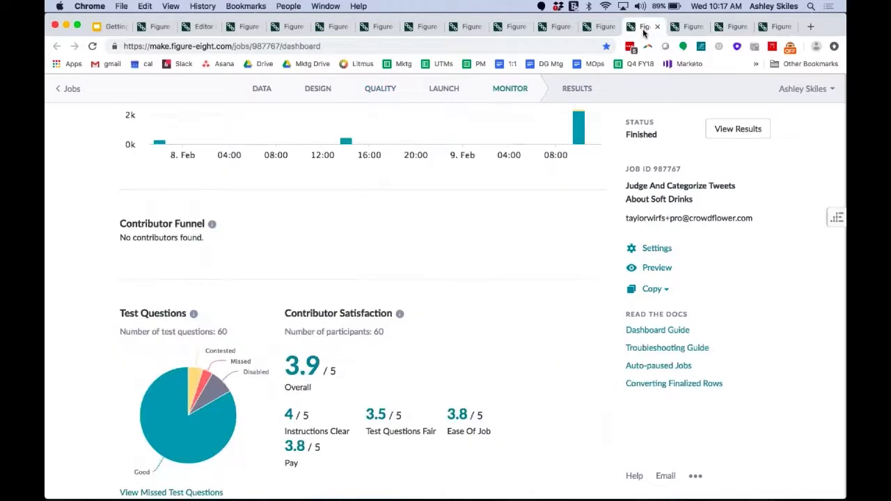
click(591, 29)
click(644, 28)
scroll(498, 252, up, 10)
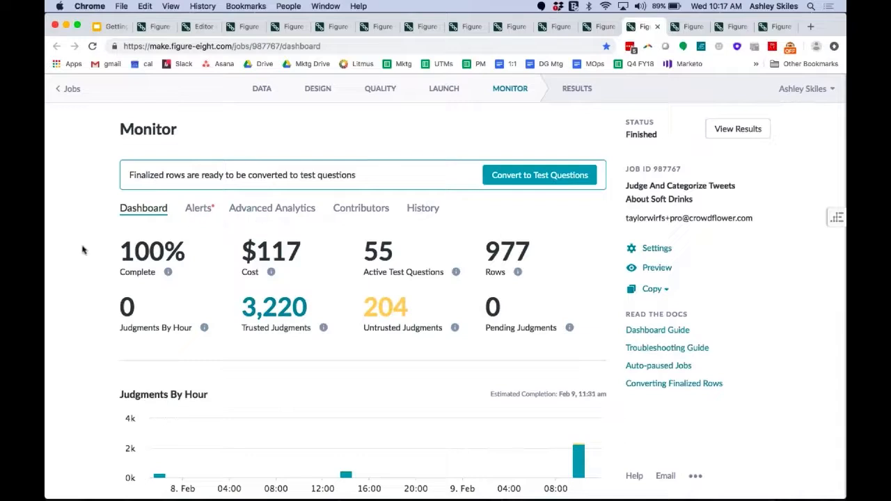
Open the finished job's Results page and look through the available reports, from Full and Aggregated to Json and Spotcheck.
click(768, 26)
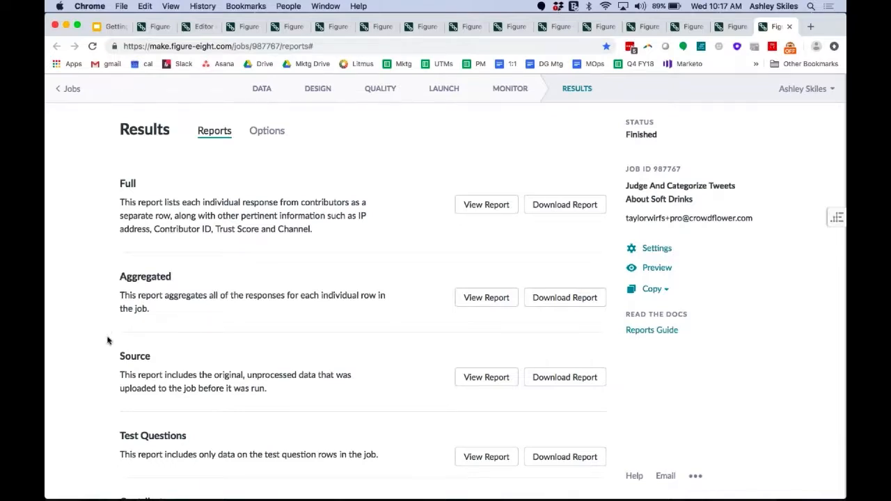
scroll(107, 334, down, 3)
scroll(107, 340, down, 1)
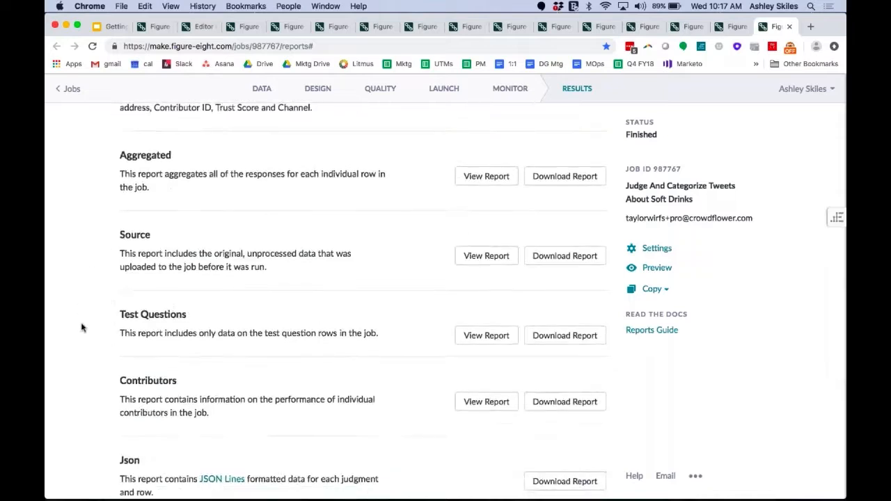
scroll(90, 347, down, 1)
scroll(90, 348, down, 3)
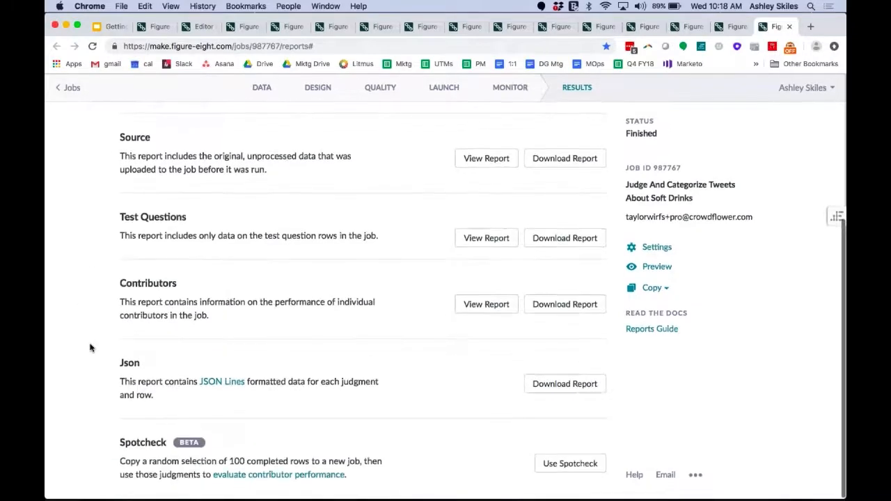
scroll(88, 368, up, 6)
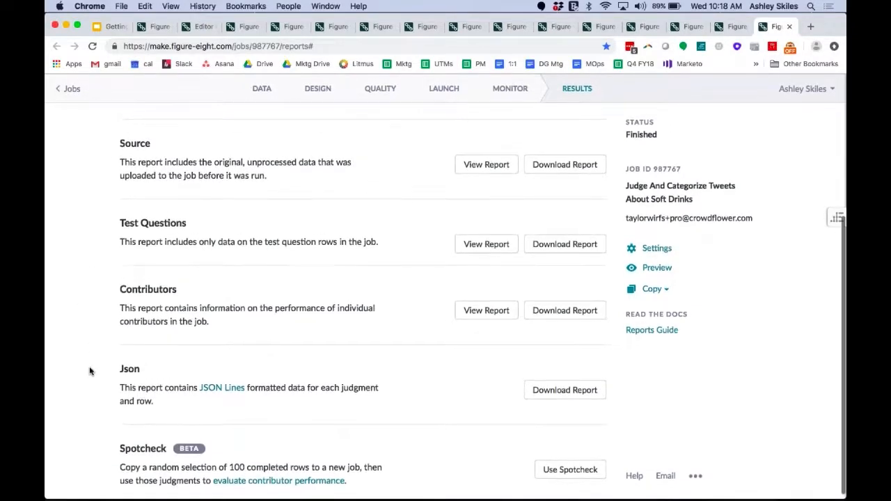